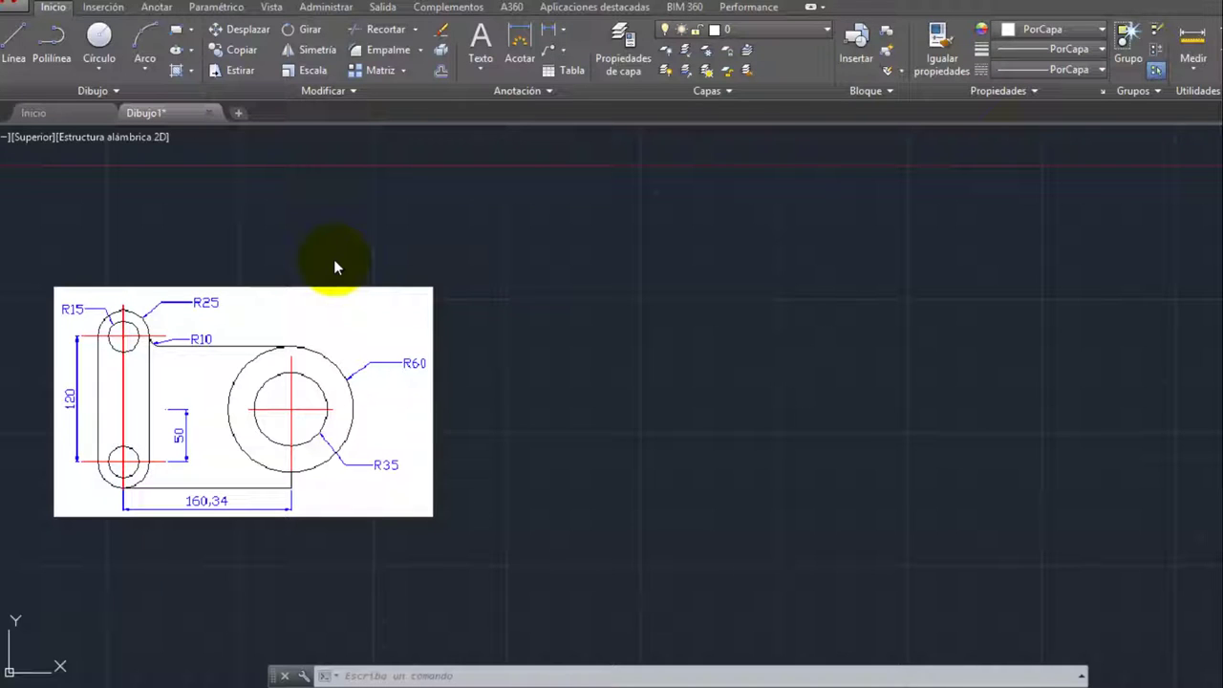
Draw a 120-unit vertical line to the right of the reference picture
{"action": "left_click", "coordinate": [13, 56]}
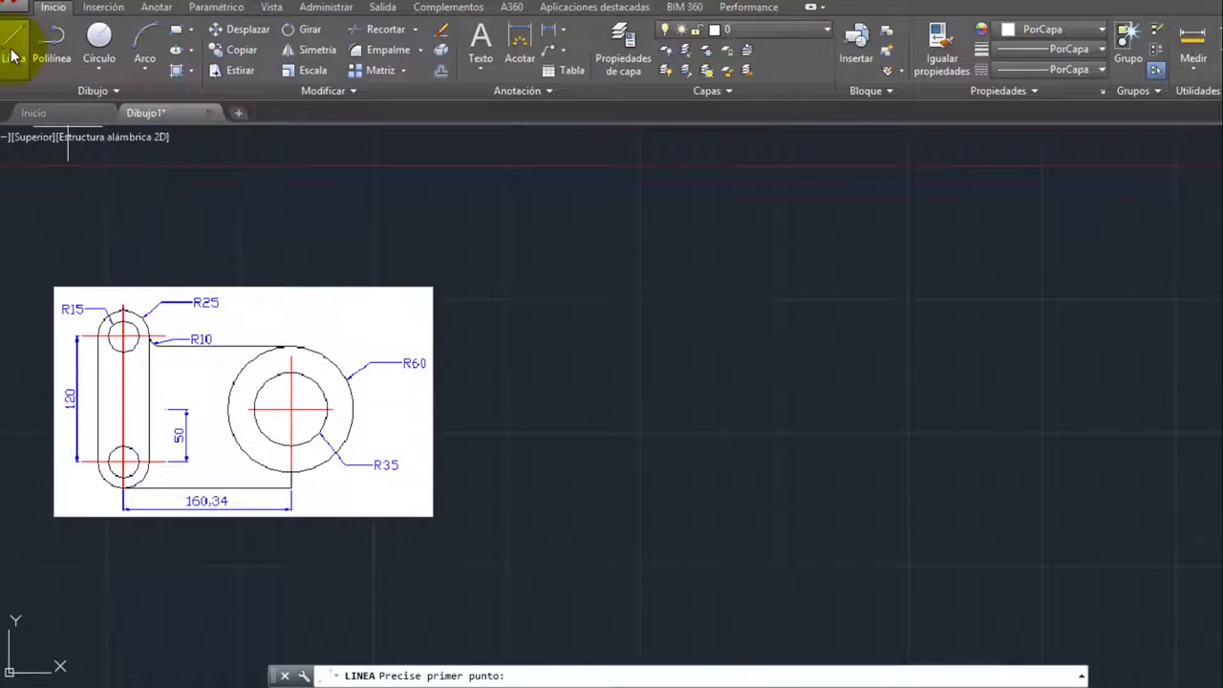
{"action": "left_click", "coordinate": [528, 286]}
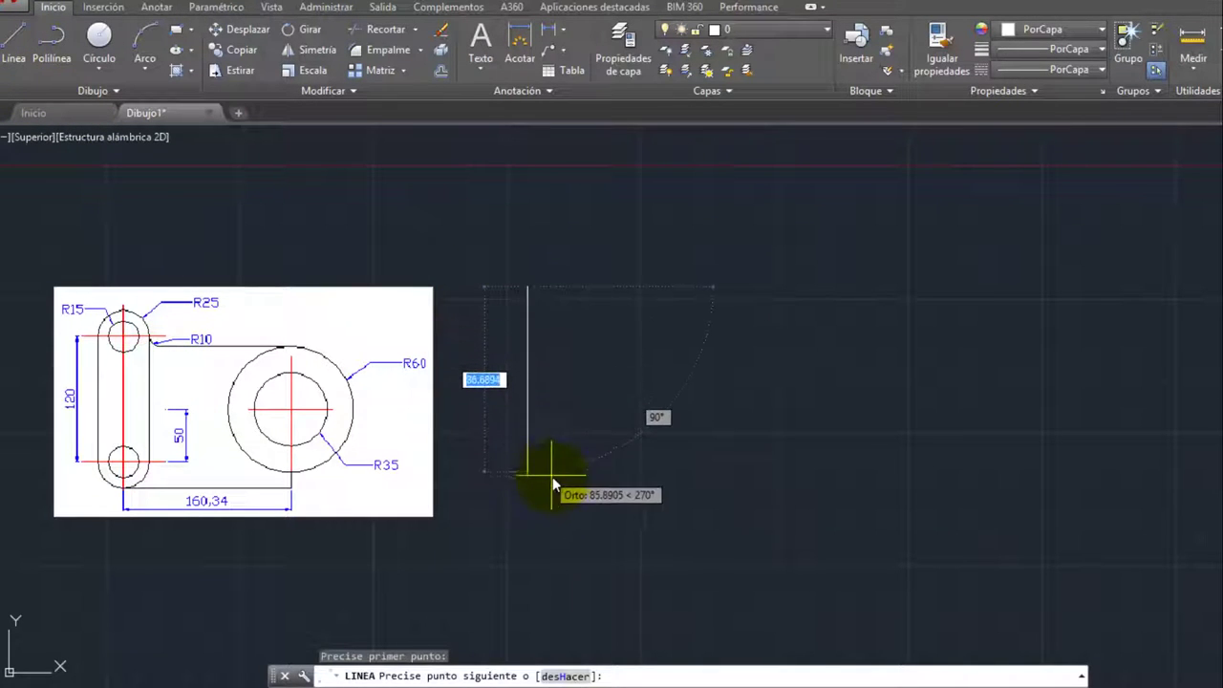
{"action": "type", "text": "120"}
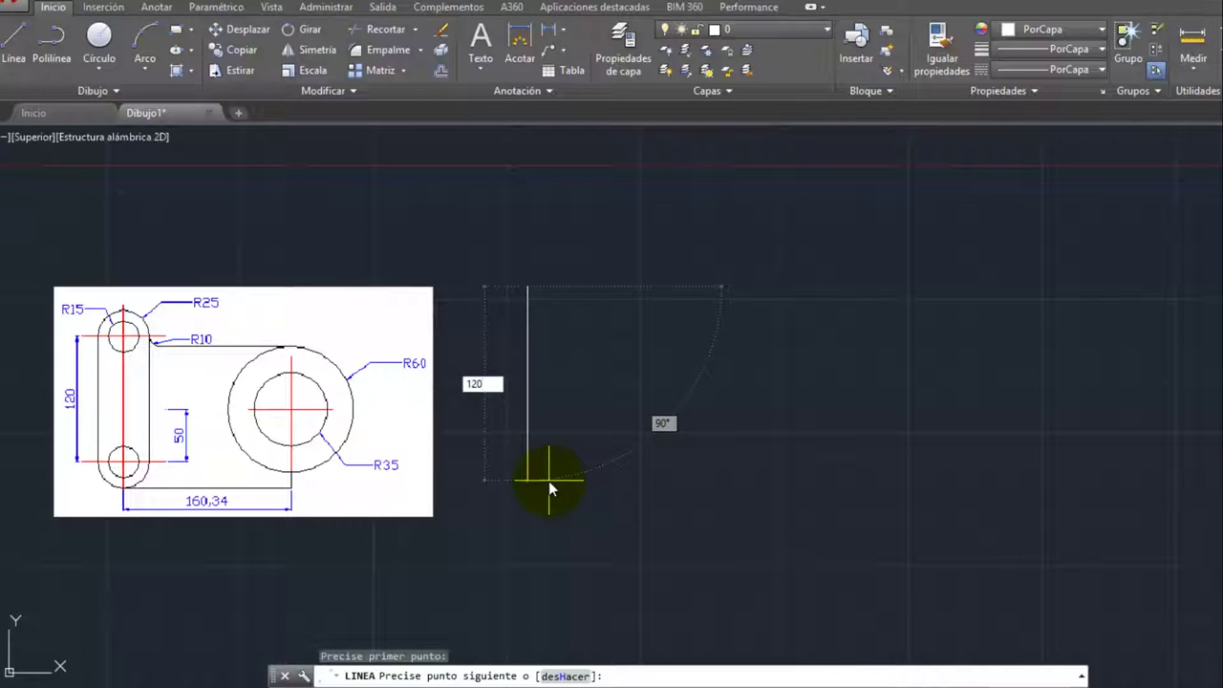
{"action": "key", "text": "Return"}
{"action": "key", "text": "Escape"}
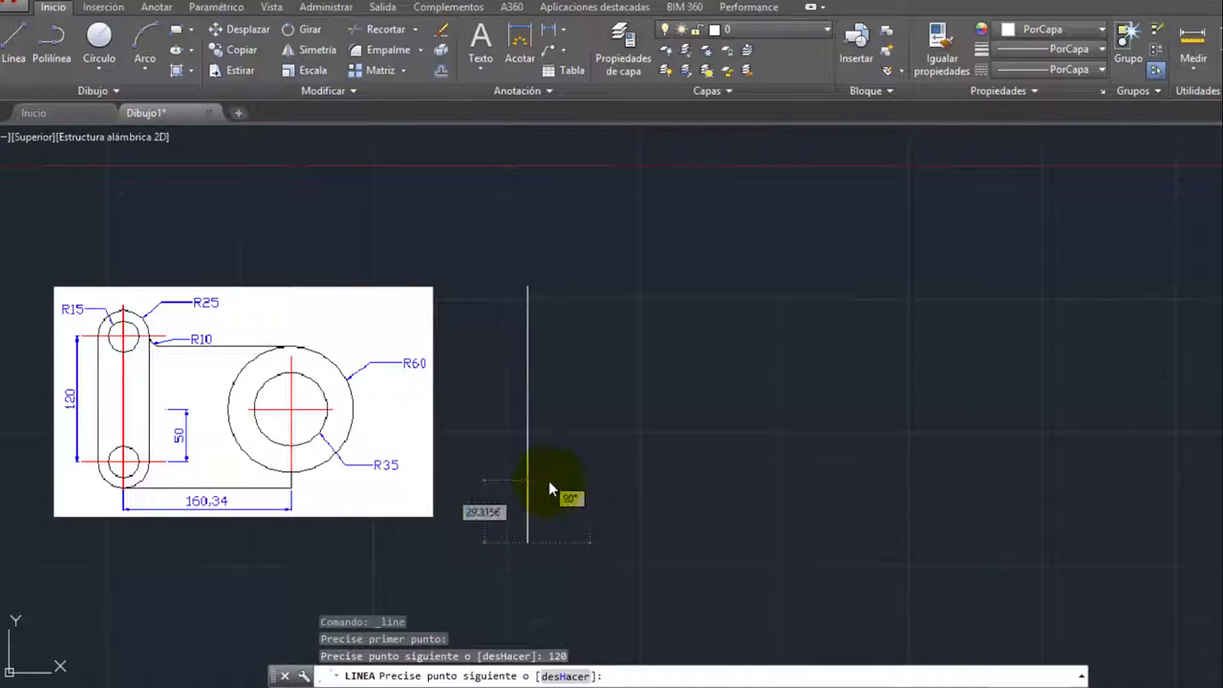
Draw concentric R15 and R25 circles at the 120 line's top endpoint and select both
{"action": "left_click", "coordinate": [87, 43]}
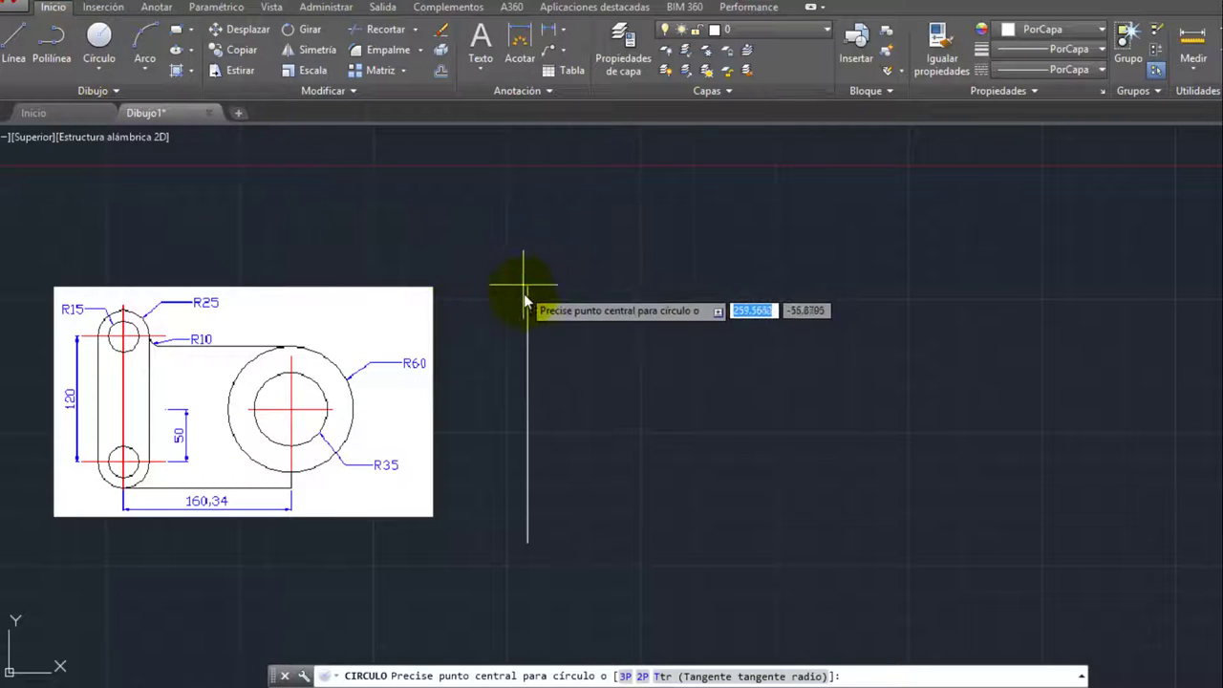
{"action": "left_click", "coordinate": [583, 318]}
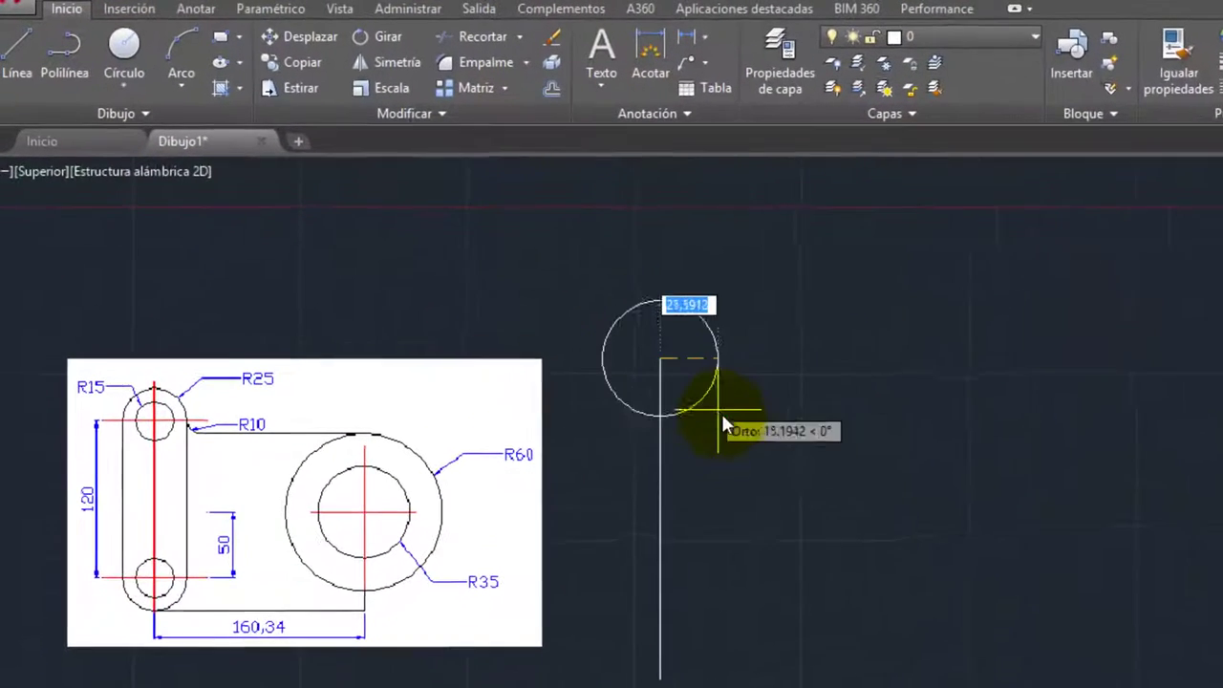
{"action": "type", "text": "15"}
{"action": "key", "text": "Return"}
{"action": "key", "text": "Return"}
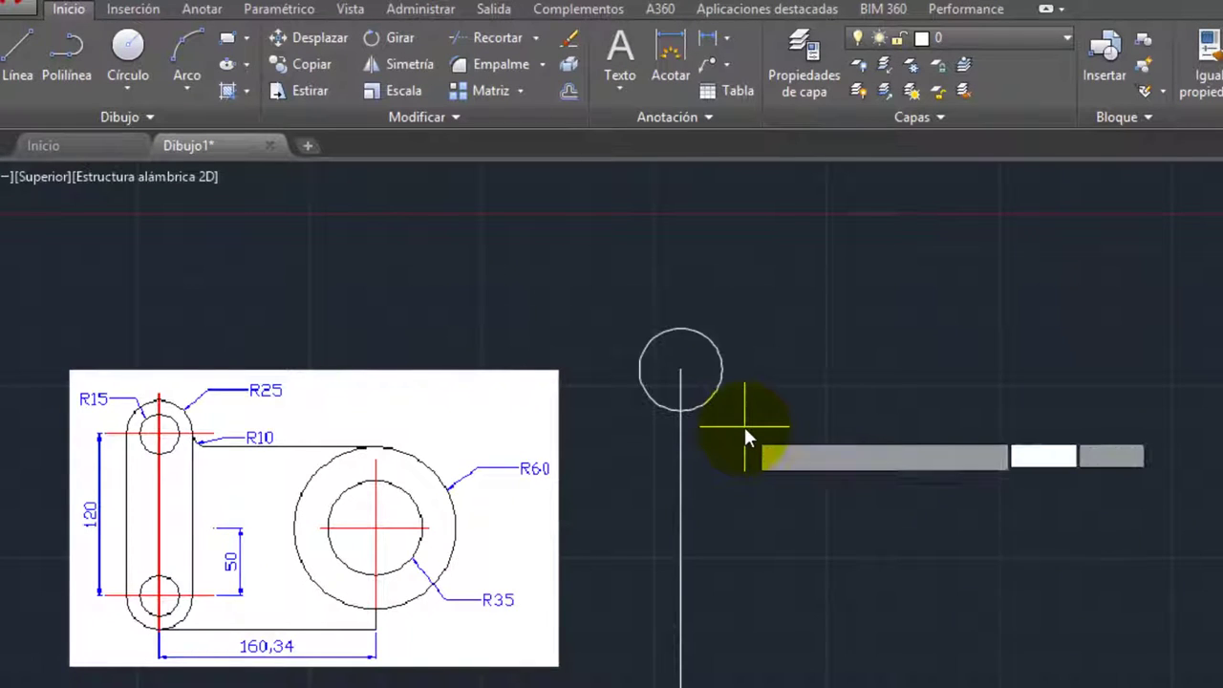
{"action": "left_click", "coordinate": [680, 368]}
{"action": "type", "text": "25"}
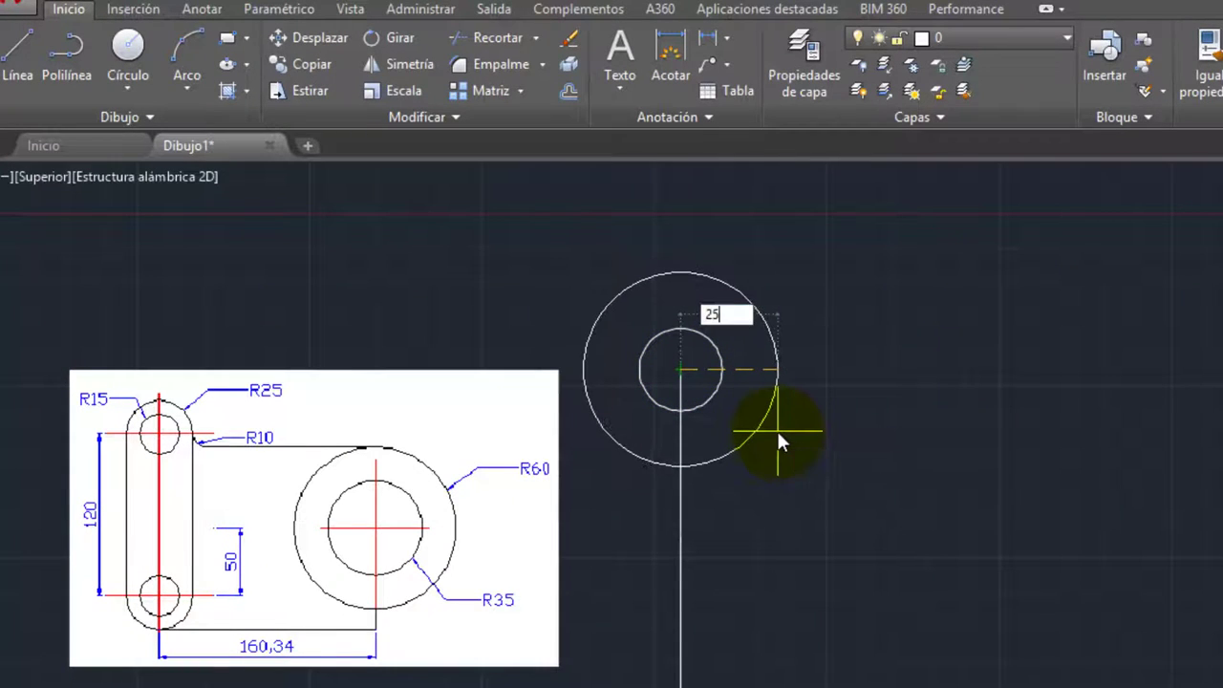
{"action": "key", "text": "Return"}
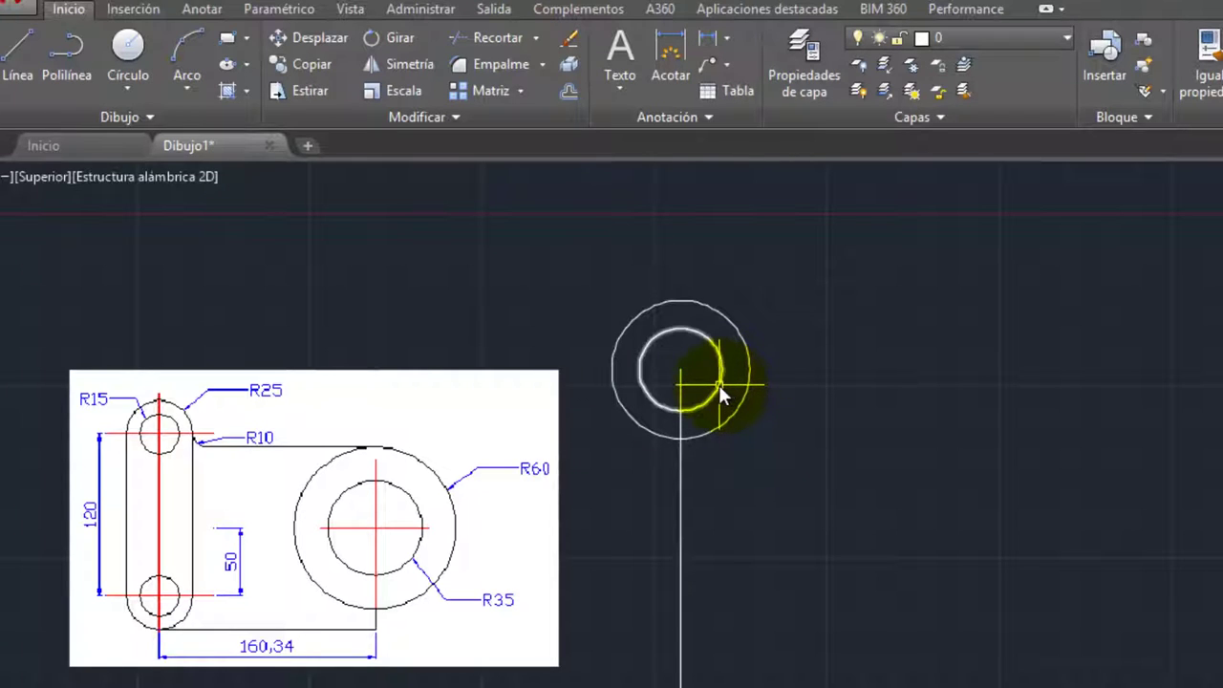
{"action": "left_click", "coordinate": [751, 382]}
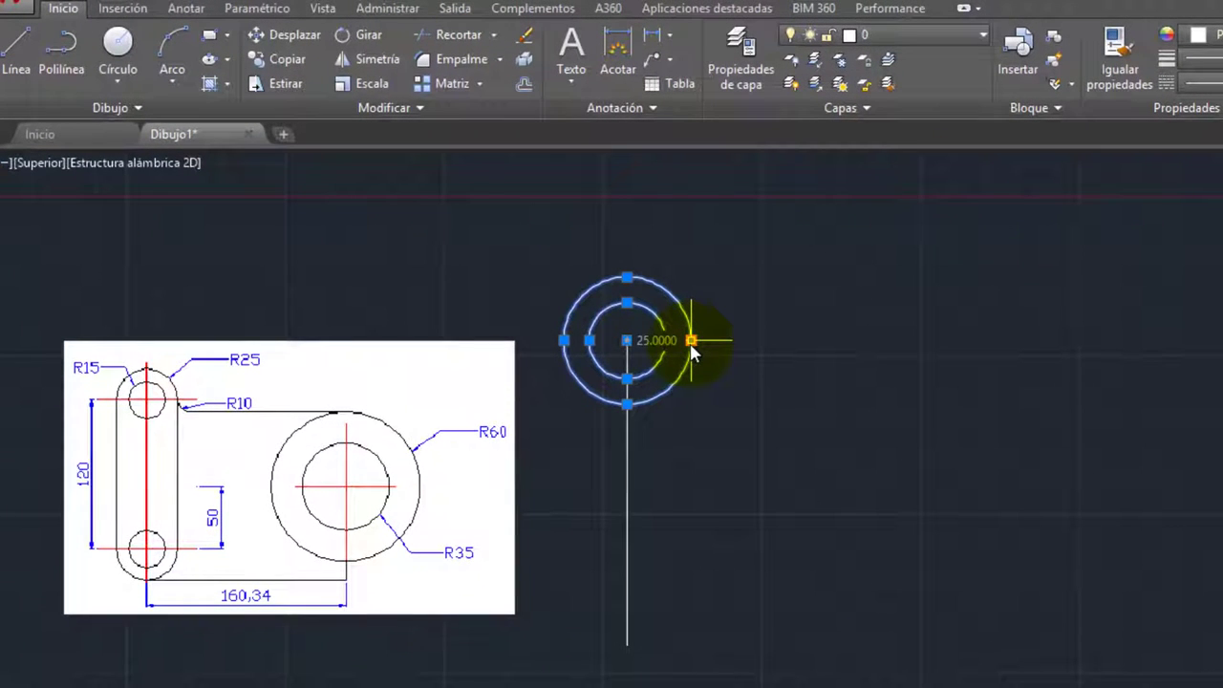
Mirror both circles across a horizontal axis at the line's midpoint, keeping the originals
{"action": "left_click", "coordinate": [376, 61]}
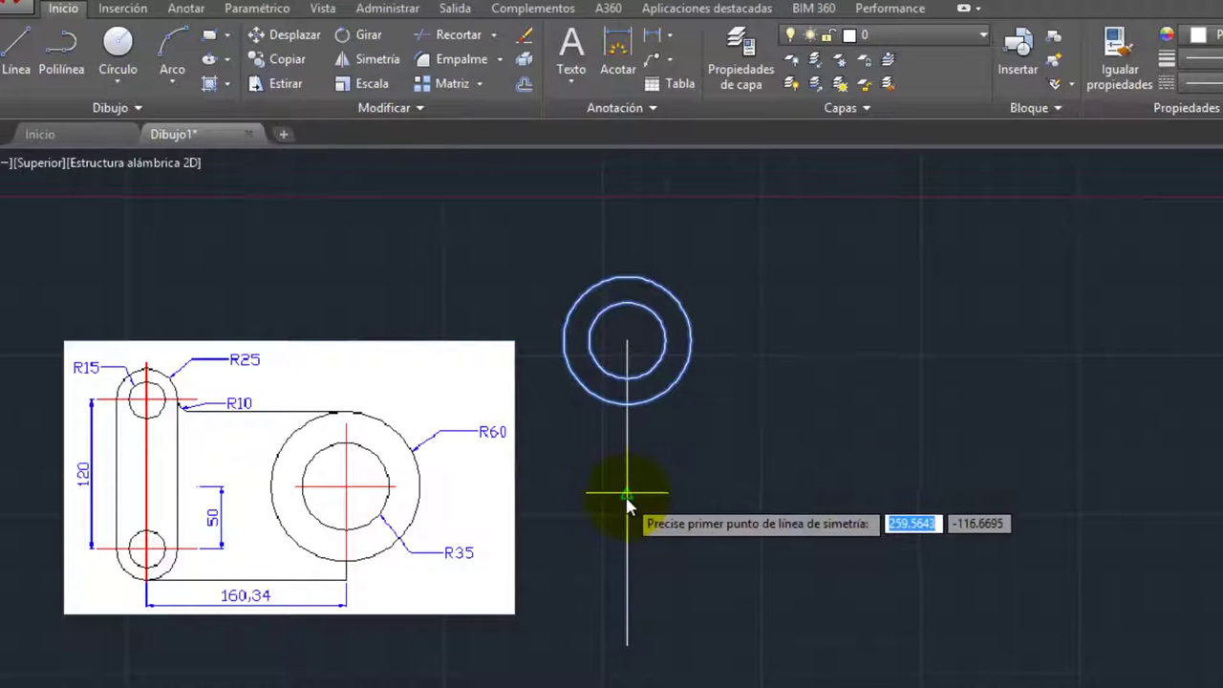
{"action": "left_click", "coordinate": [625, 495]}
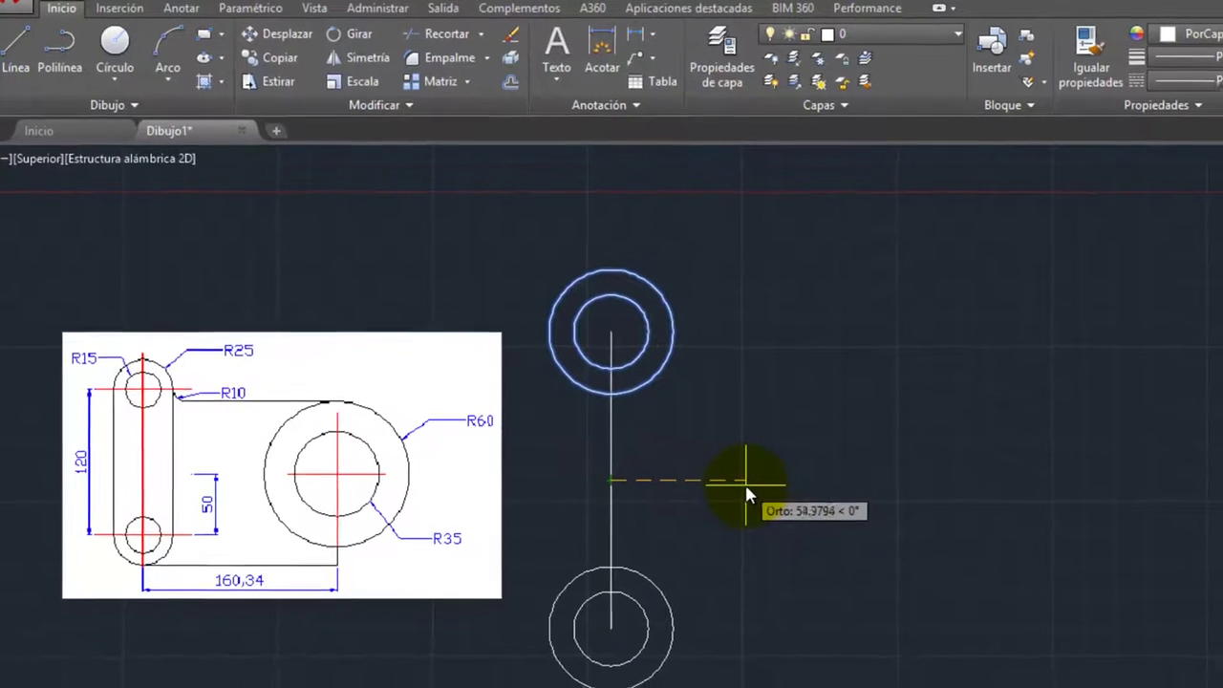
{"action": "left_click", "coordinate": [760, 507]}
{"action": "key", "text": "Return"}
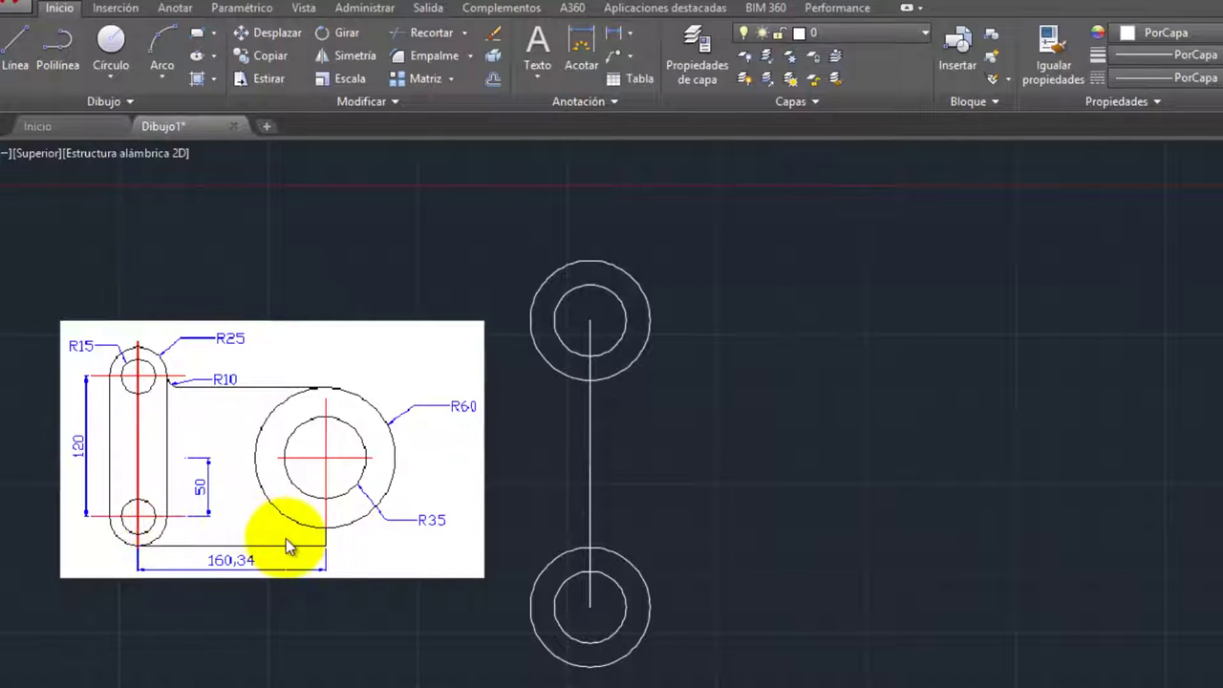
Draw a 160.34-unit horizontal base line rightward from the lower outer circle's bottom quadrant
{"action": "left_click", "coordinate": [16, 48]}
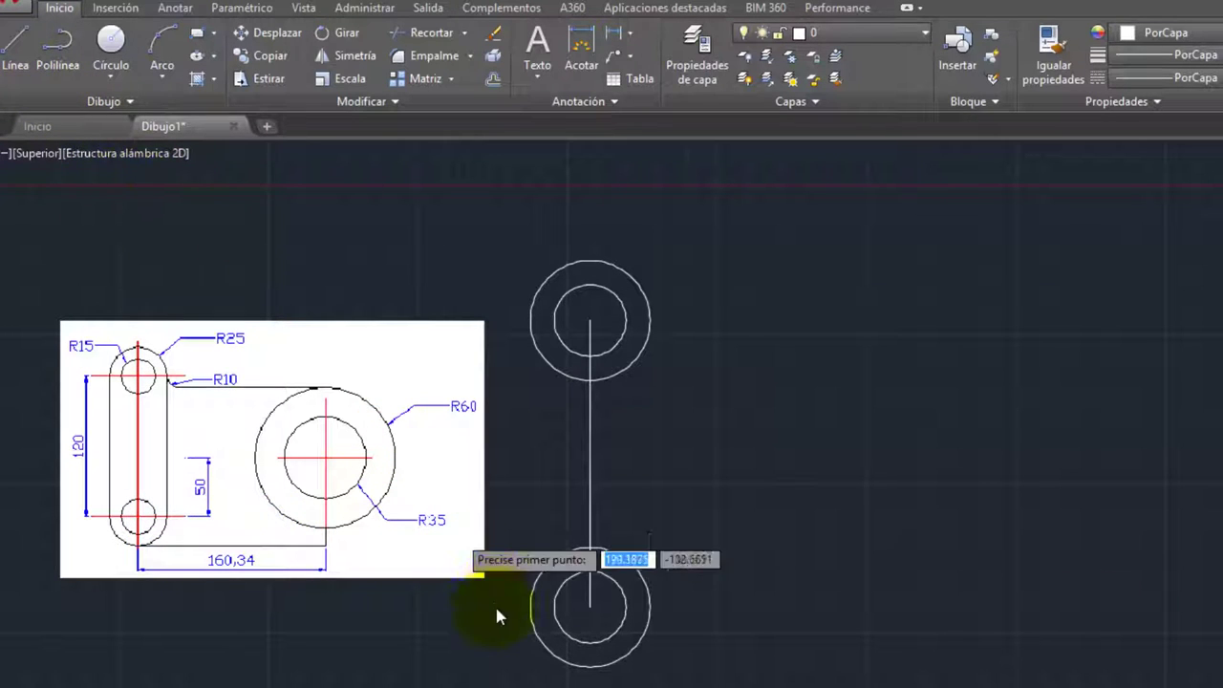
{"action": "left_click", "coordinate": [589, 666]}
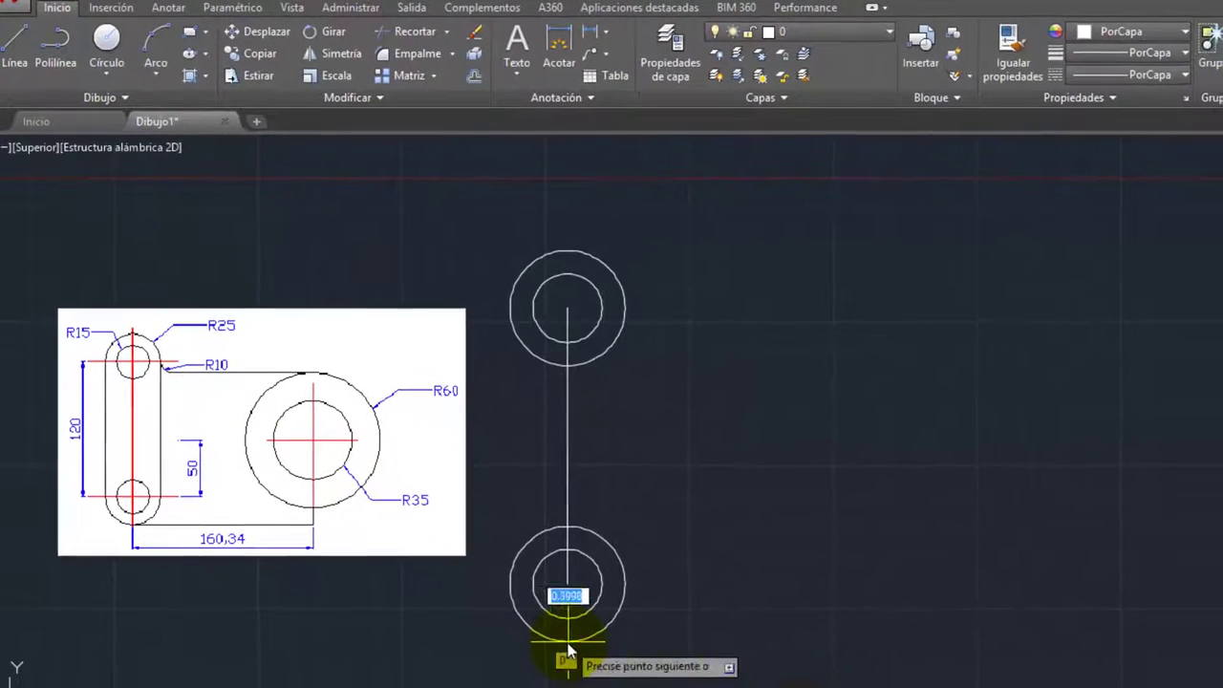
{"action": "type", "text": "1"}
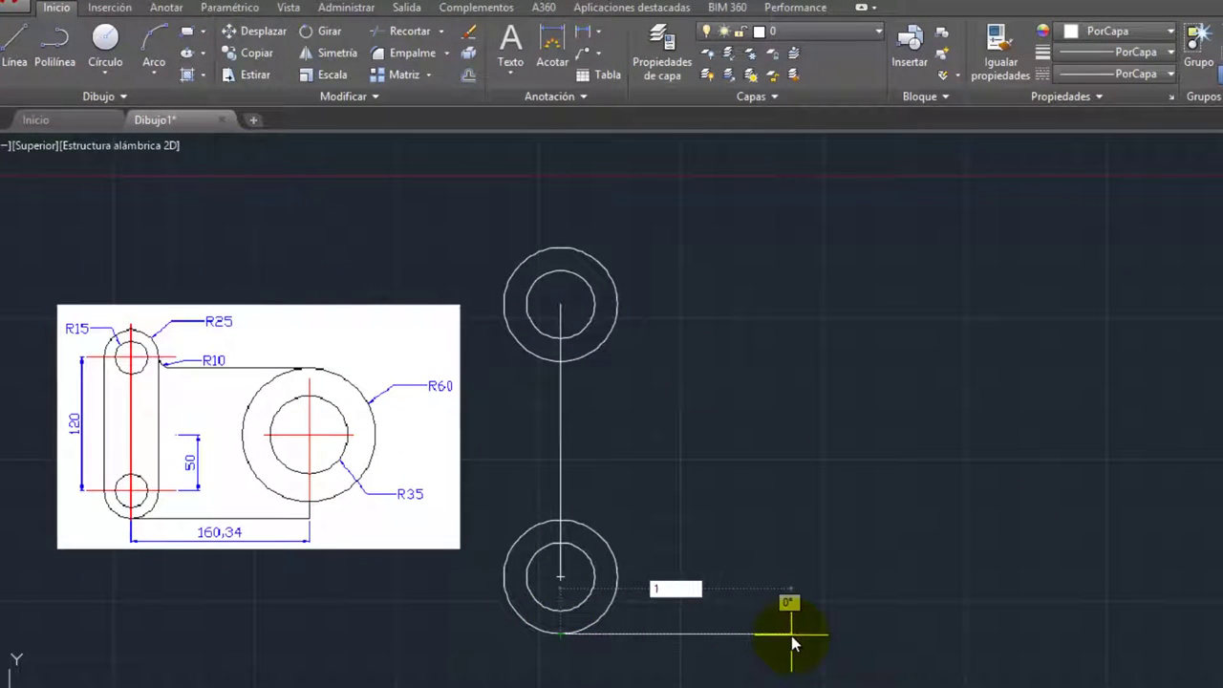
{"action": "type", "text": "60.34"}
{"action": "key", "text": "Return"}
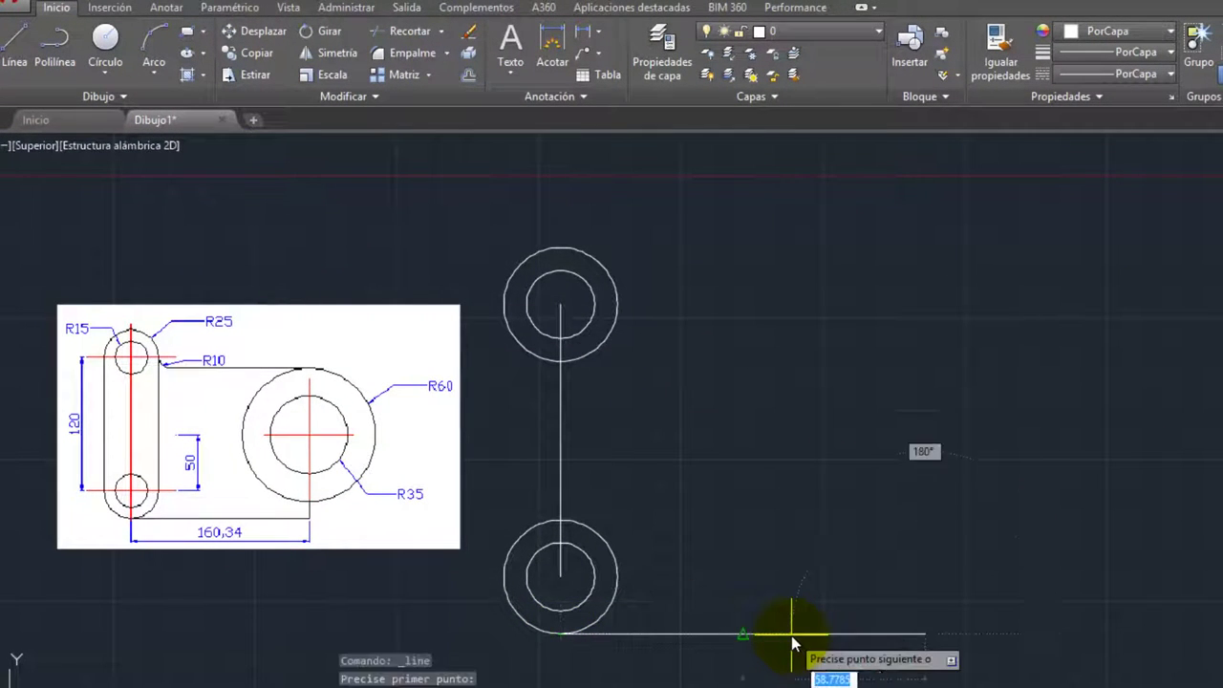
{"action": "key", "text": "Return"}
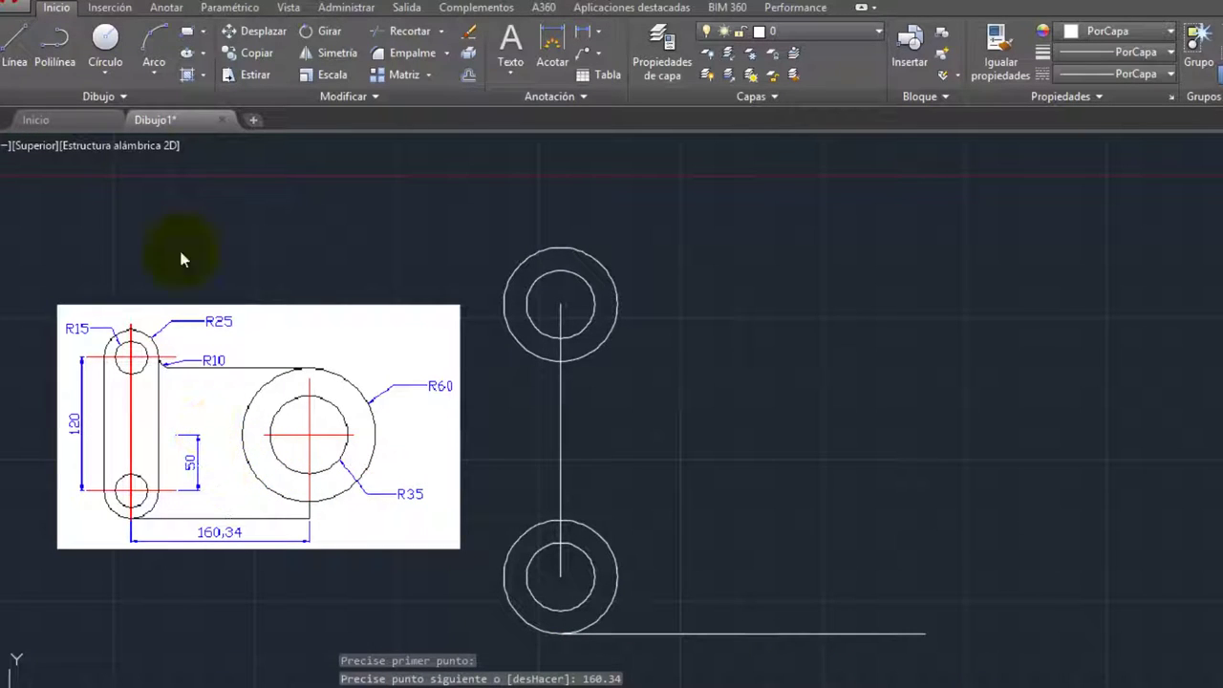
{"action": "left_click", "coordinate": [14, 43]}
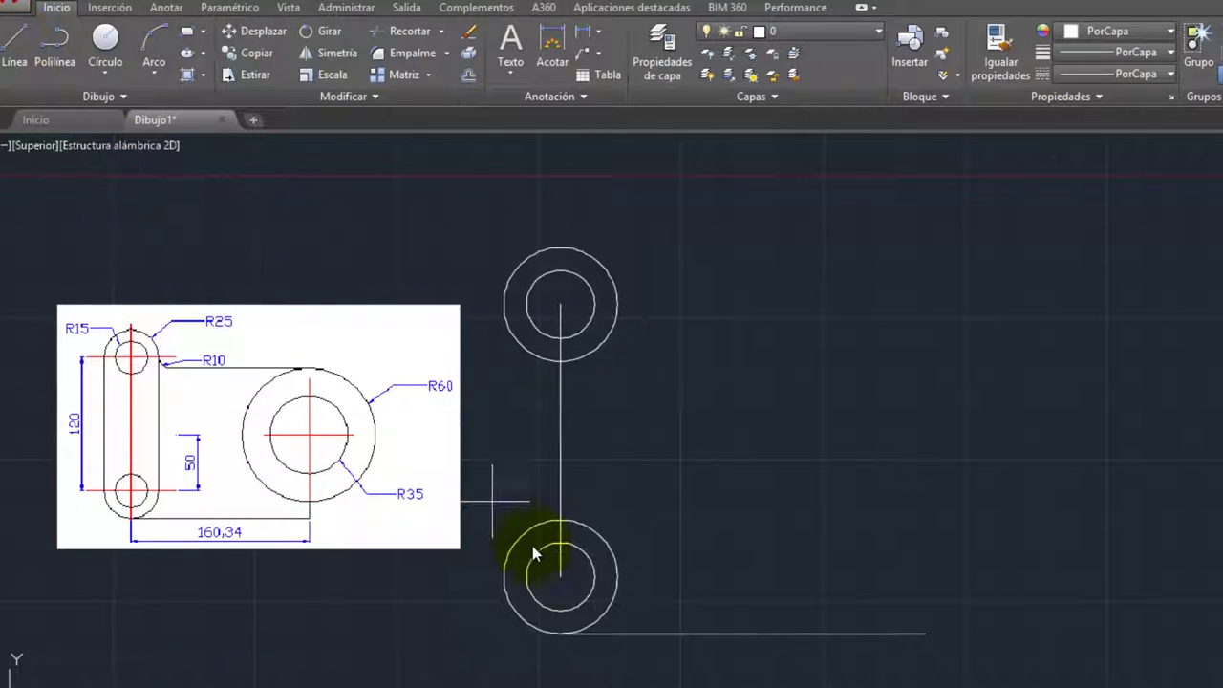
Draw a 50-unit vertical guide line upward, starting level with the lower circles' centre
{"action": "key", "text": "Escape"}
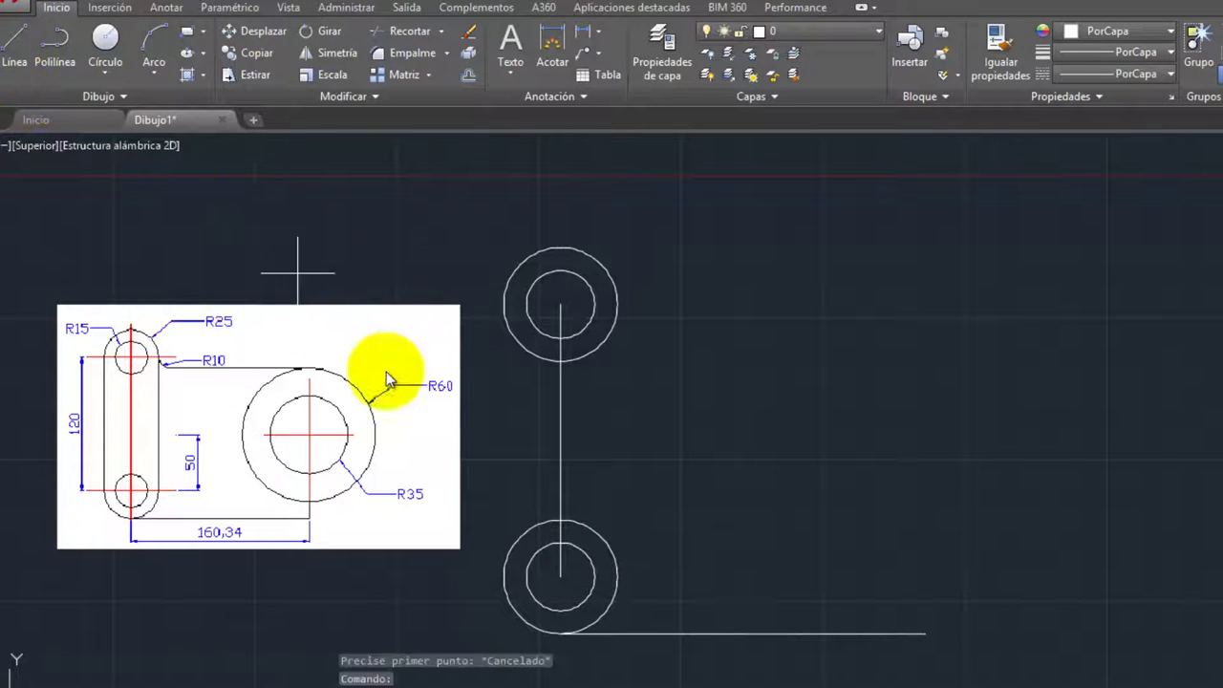
{"action": "key", "text": "Return"}
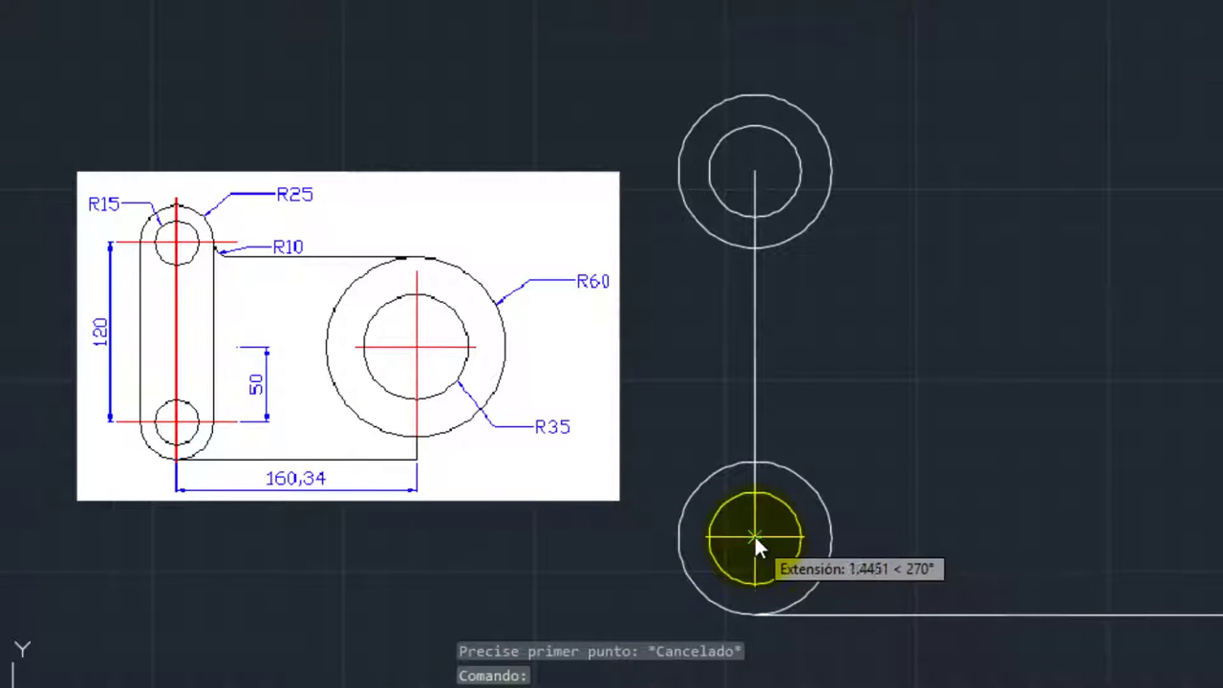
{"action": "key", "text": "space"}
{"action": "left_click", "coordinate": [919, 541]}
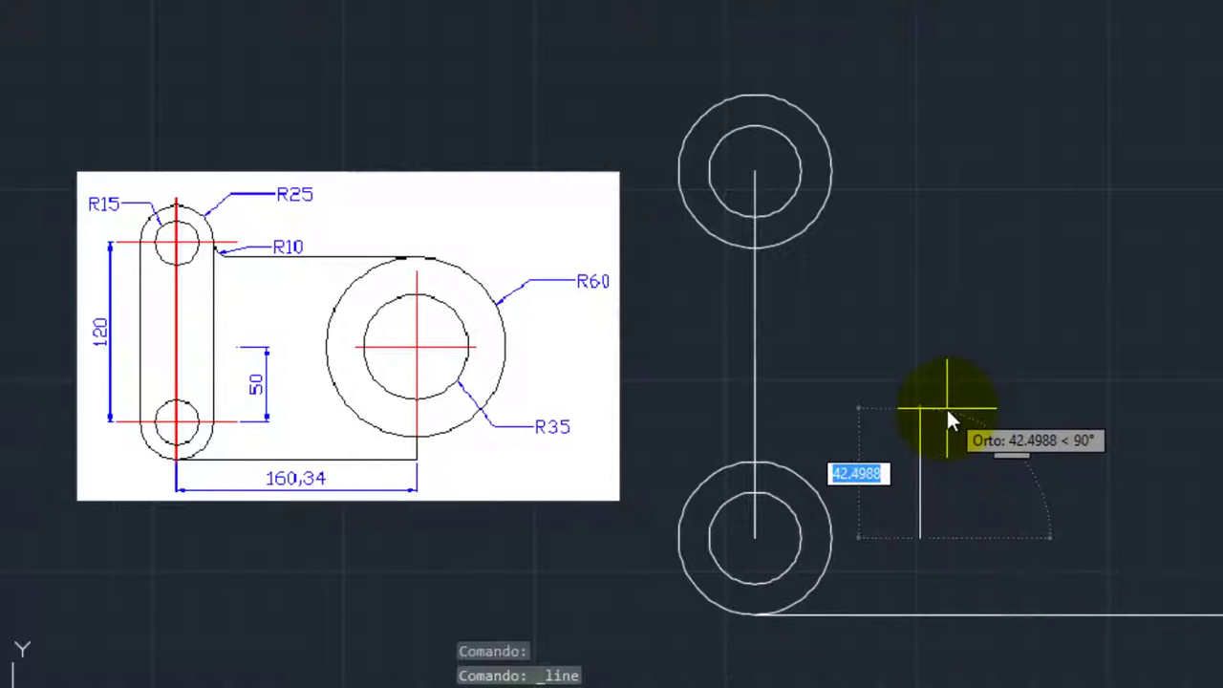
{"action": "type", "text": "50"}
{"action": "key", "text": "Return"}
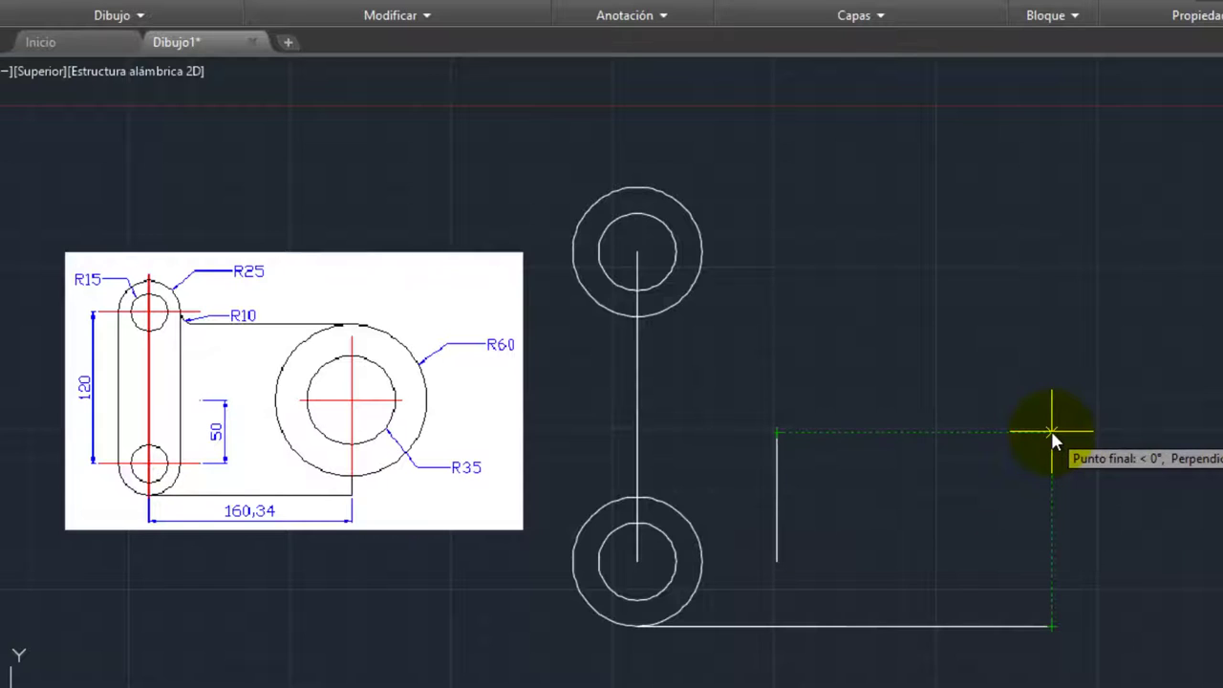
Draw concentric R35 and R60 circles above the base line's right end, level with the guide line's top
{"action": "left_click", "coordinate": [1051, 432]}
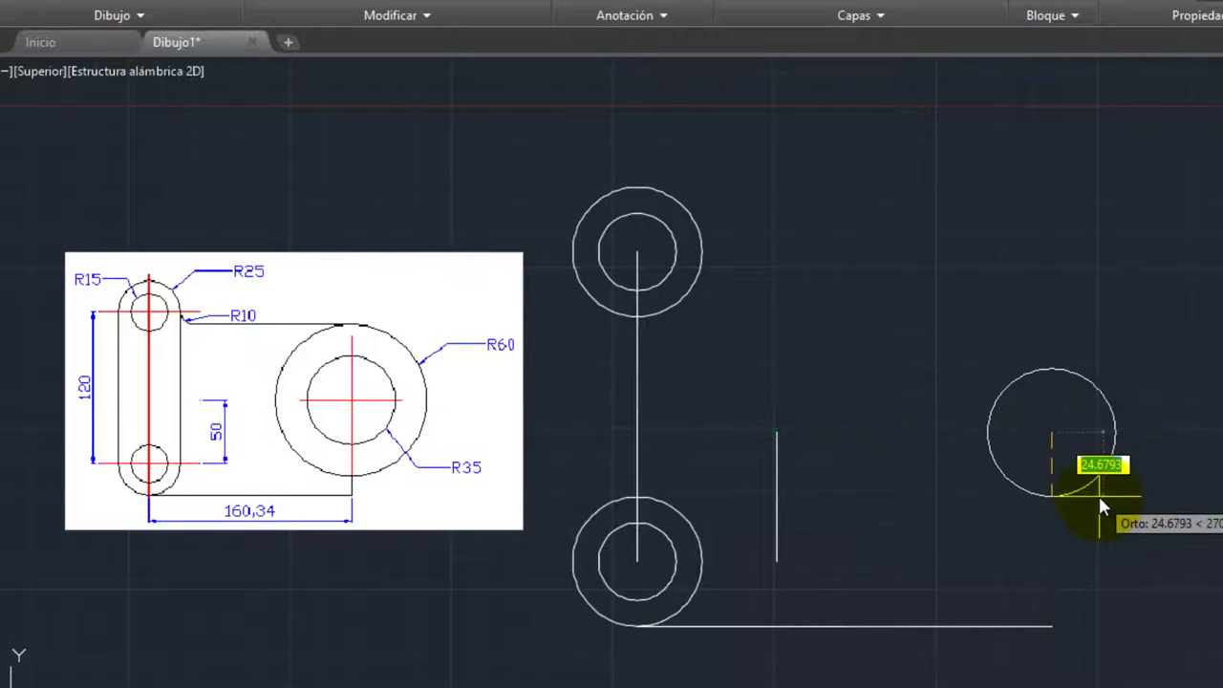
{"action": "type", "text": "35"}
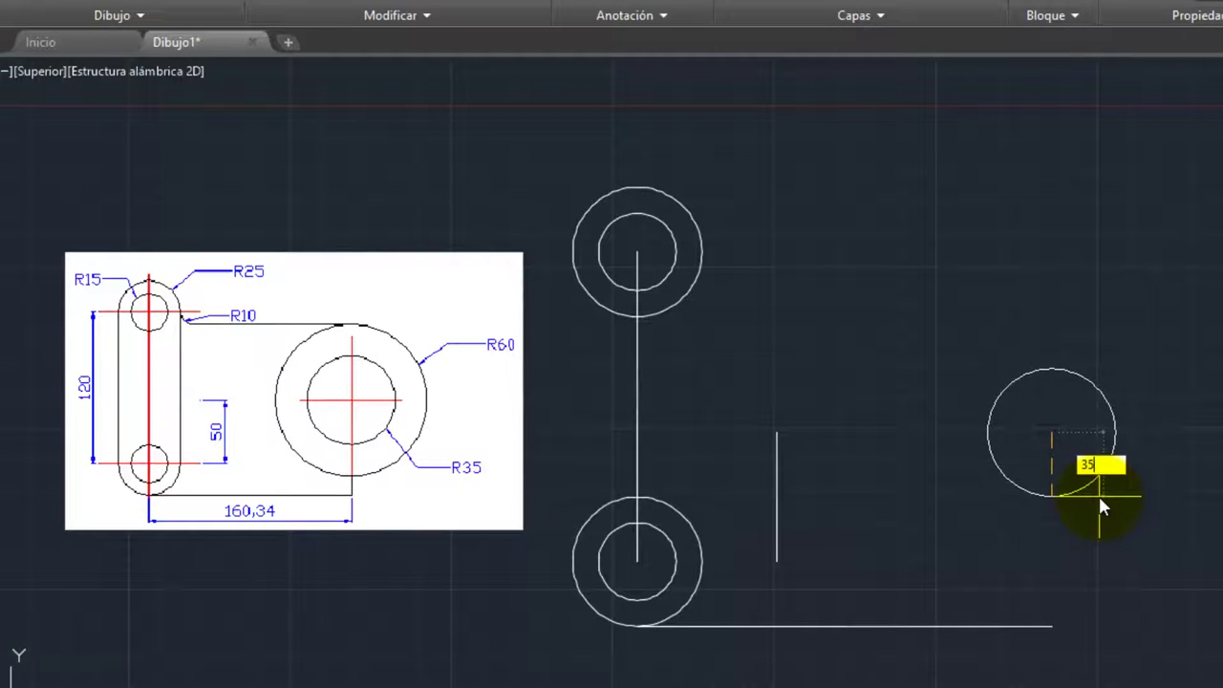
{"action": "key", "text": "Return"}
{"action": "key", "text": "Return"}
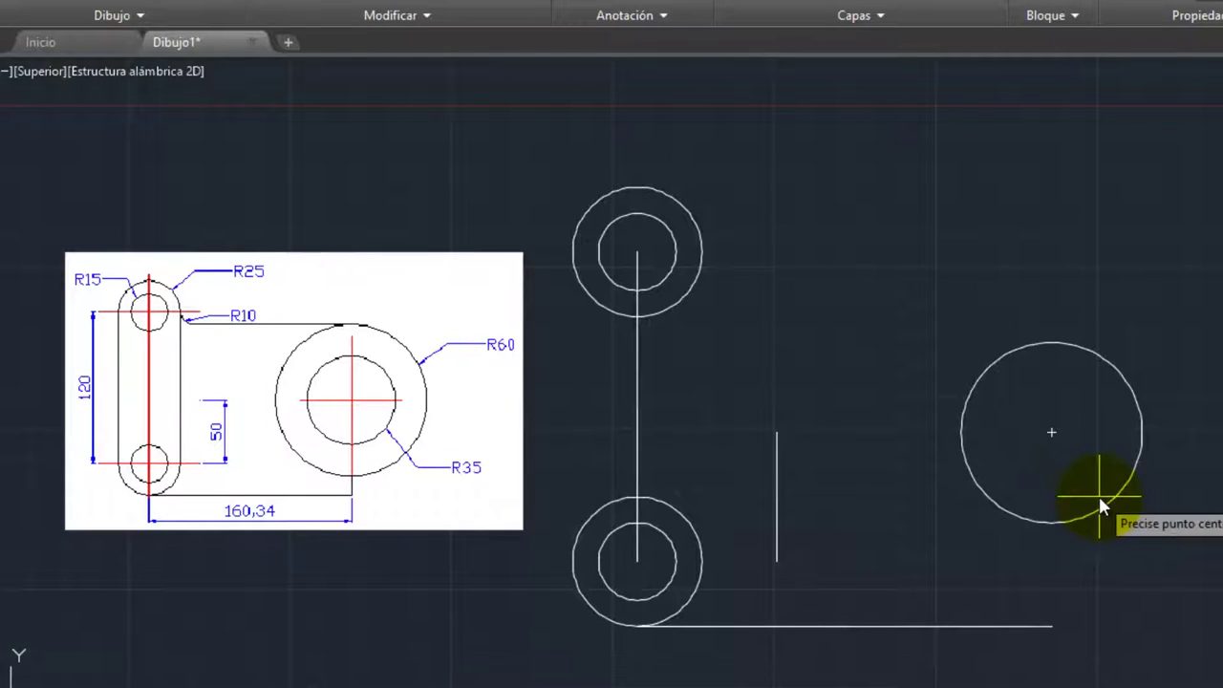
{"action": "left_click", "coordinate": [1052, 432]}
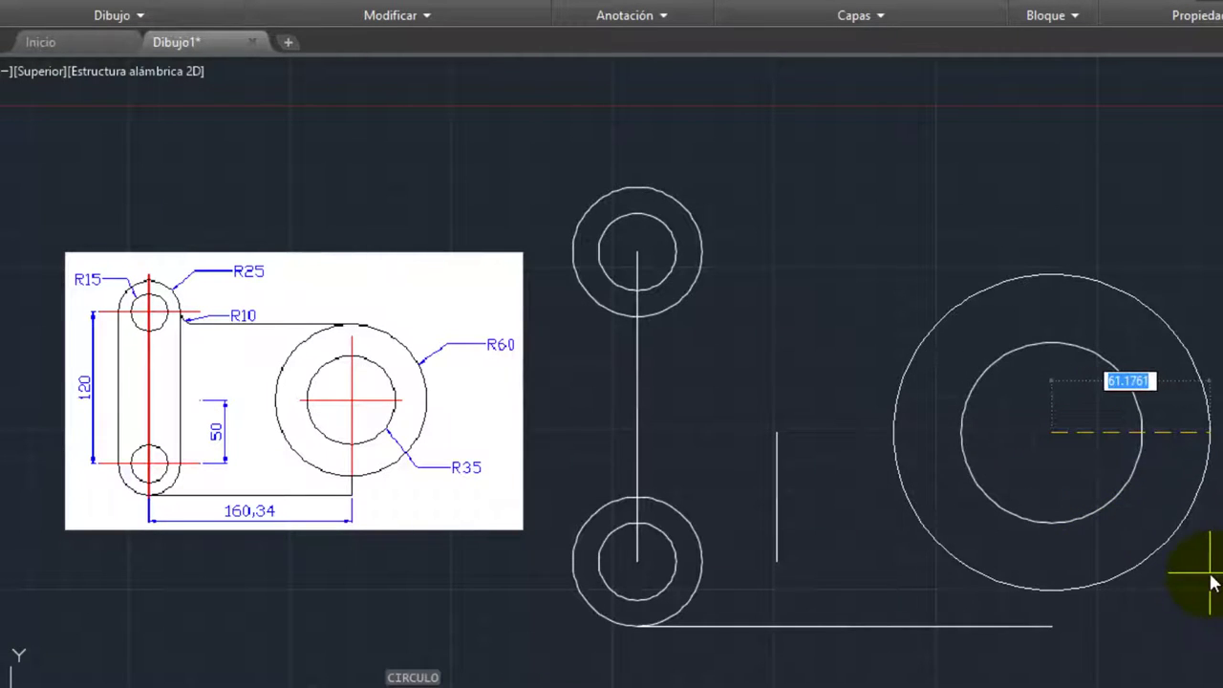
{"action": "key", "text": "Return"}
{"action": "key", "text": "Return"}
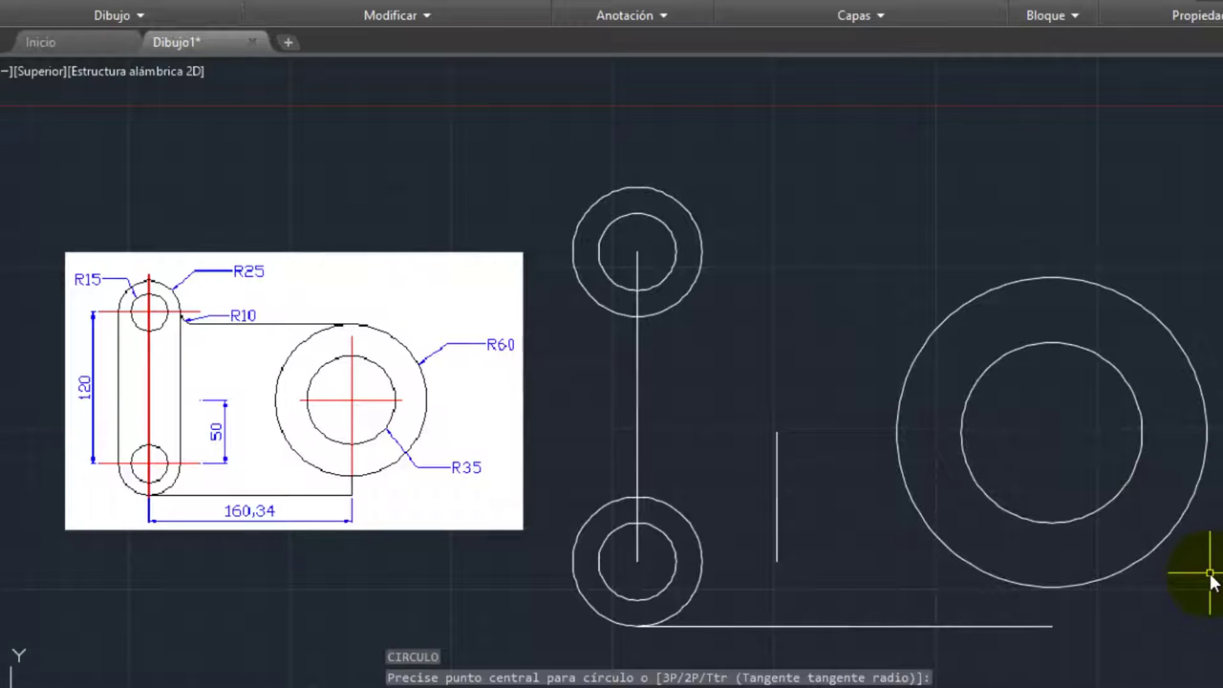
Delete the short stray vertical line and the line between the small circles
{"action": "key", "text": "Escape"}
{"action": "left_click", "coordinate": [775, 463]}
{"action": "key", "text": "Delete"}
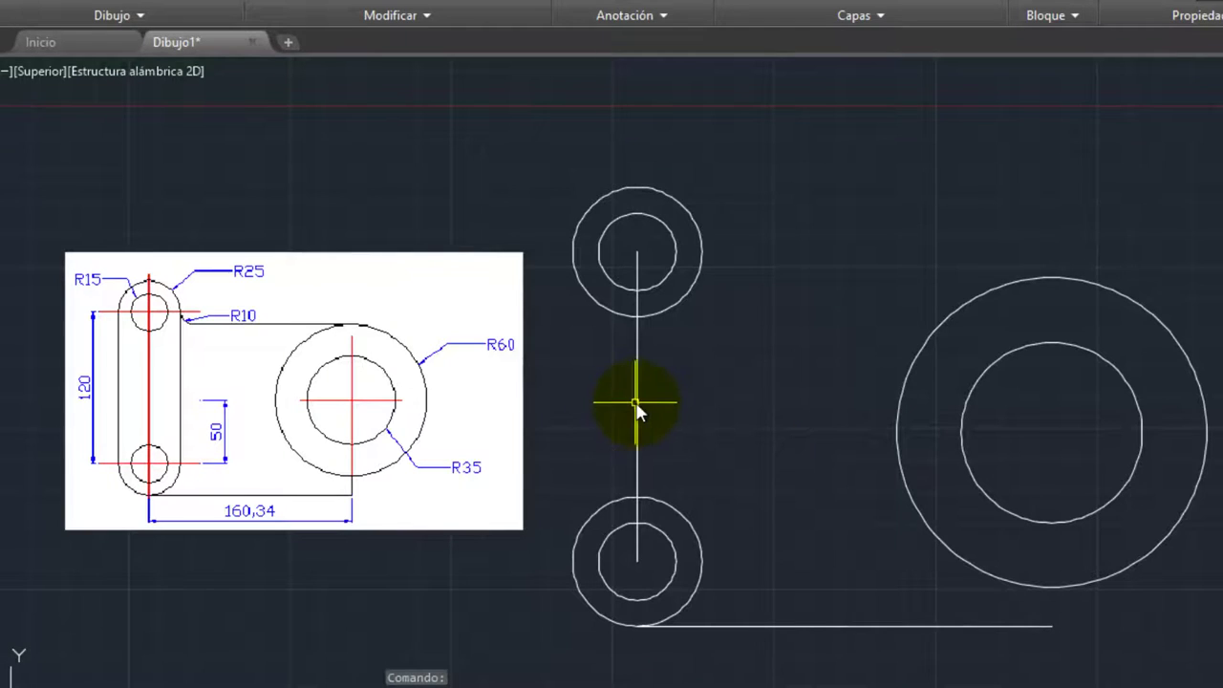
{"action": "left_click", "coordinate": [636, 409]}
{"action": "key", "text": "Delete"}
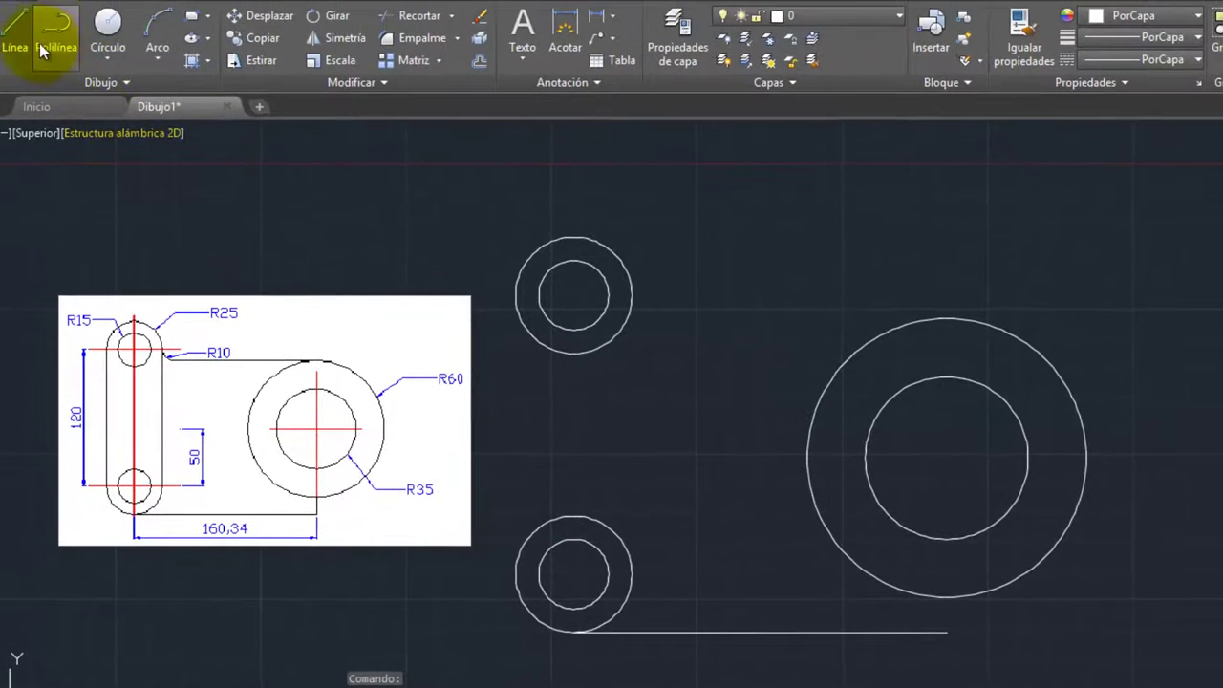
Draw a vertical line joining the left sides of the upper and lower outer circles
{"action": "left_click", "coordinate": [15, 27]}
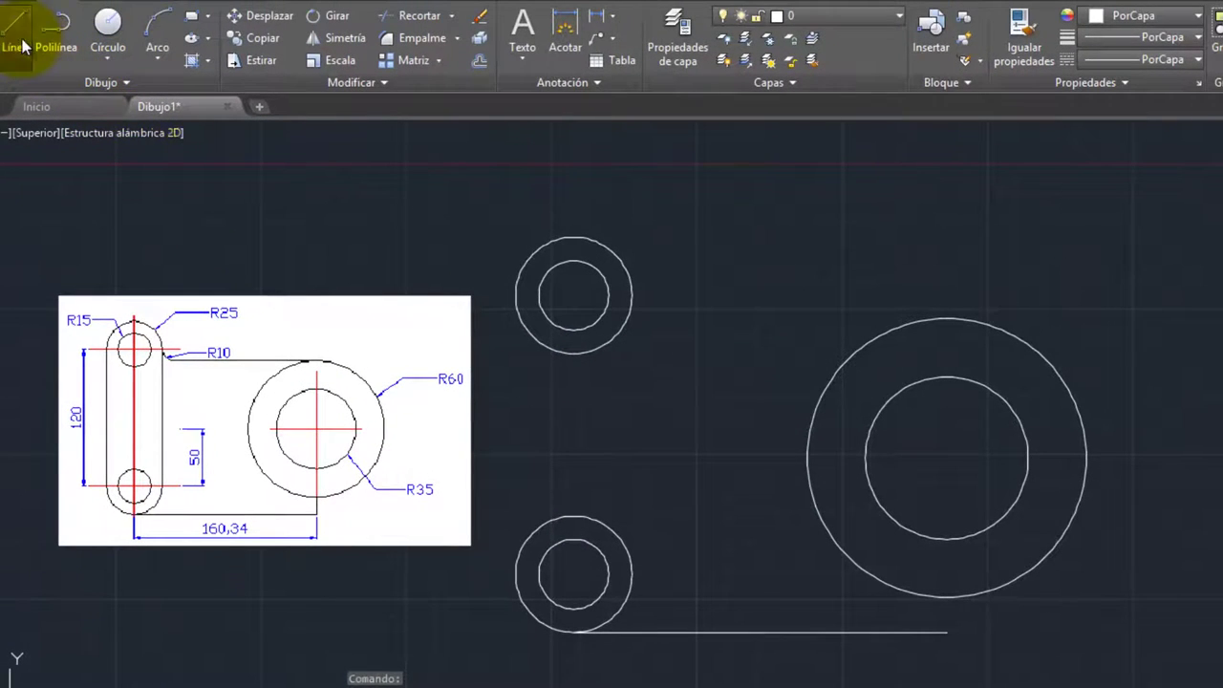
{"action": "left_click", "coordinate": [515, 297]}
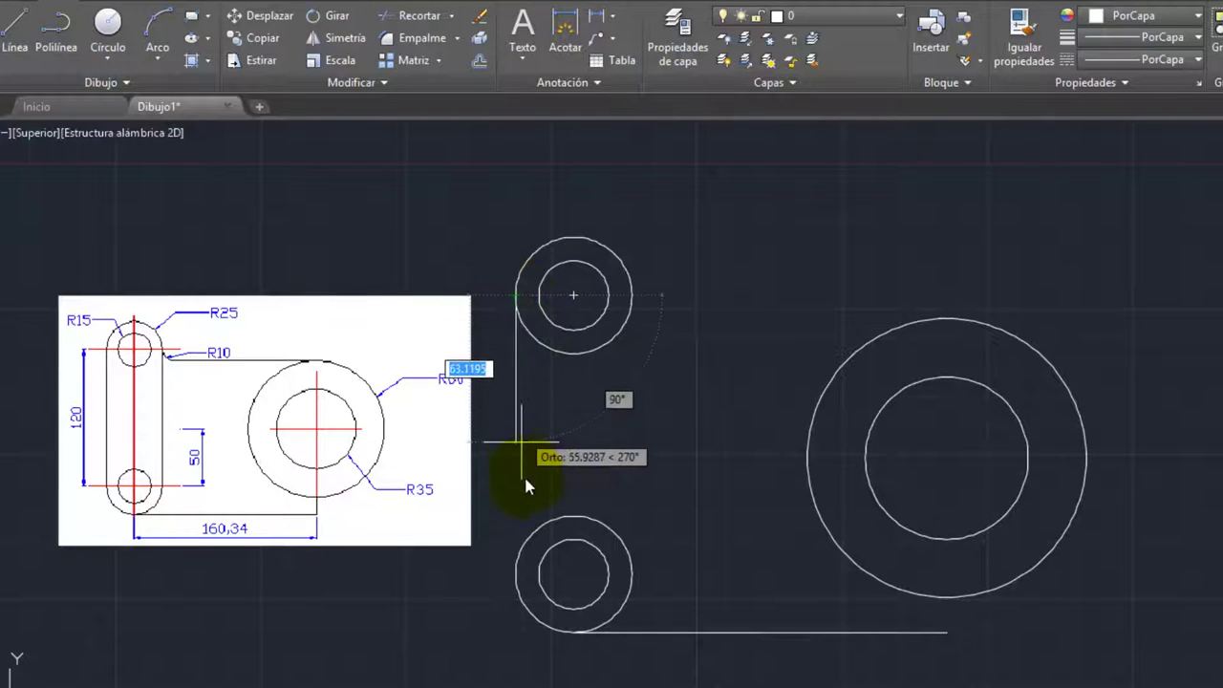
{"action": "left_click", "coordinate": [515, 576]}
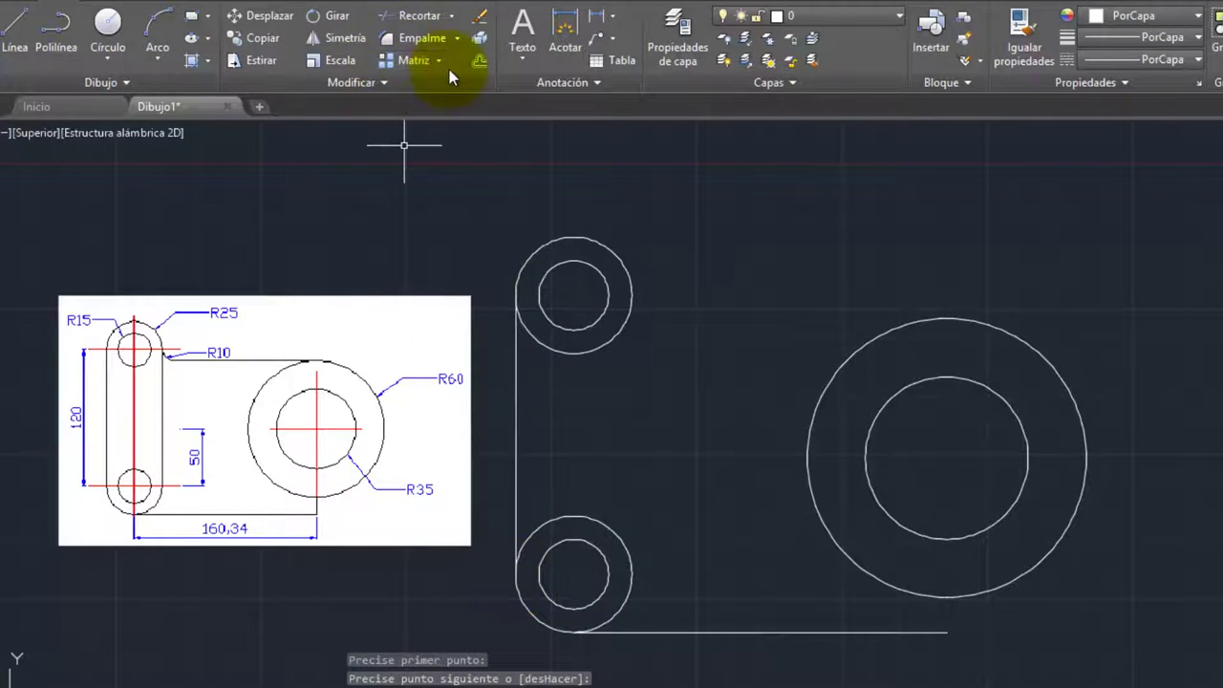
Offset the link's left edge 50 units to the right to form its right edge
{"action": "left_click", "coordinate": [478, 62]}
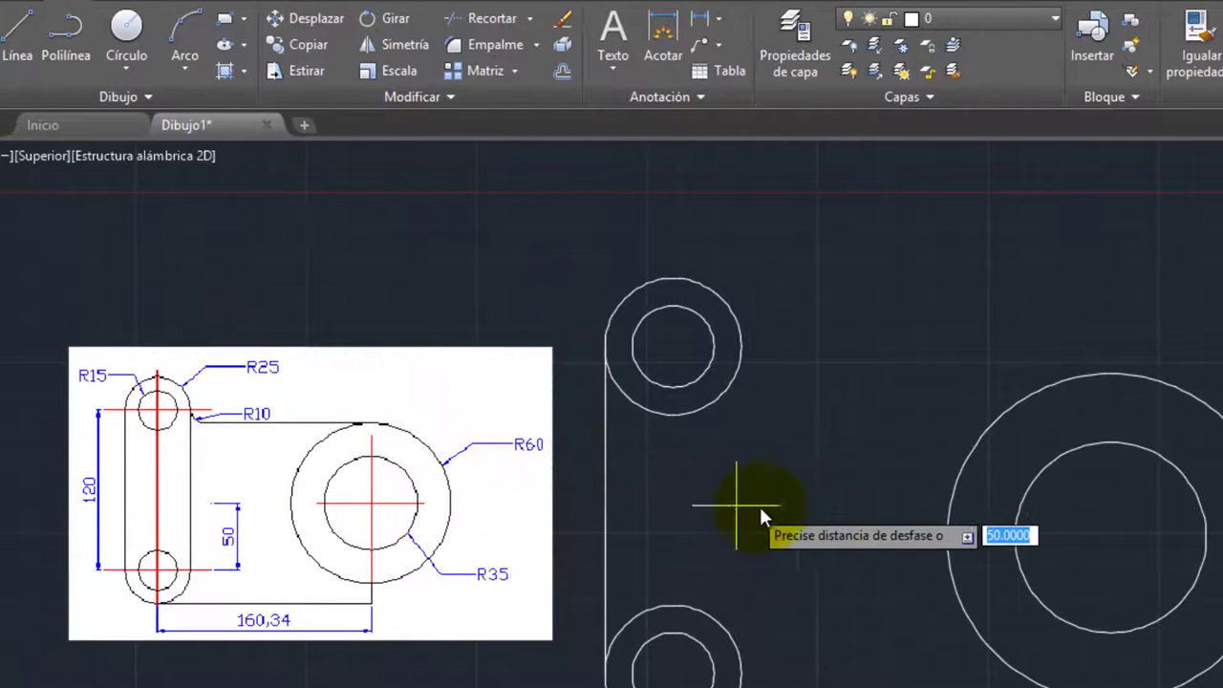
{"action": "type", "text": "50"}
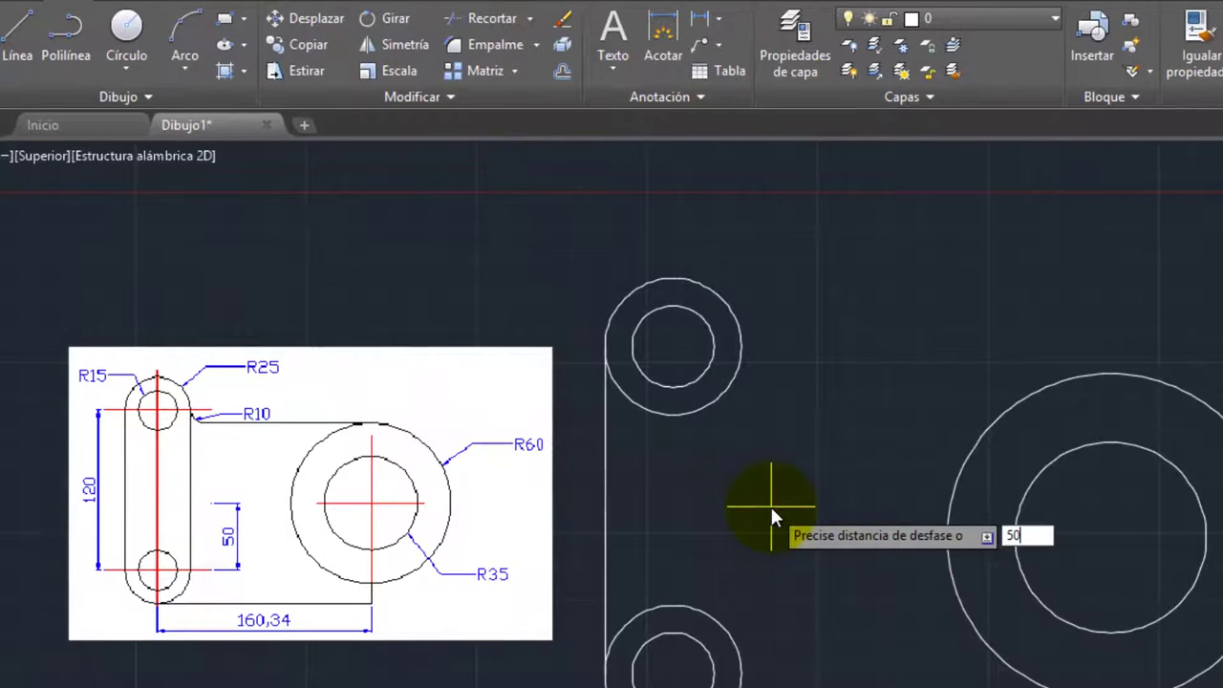
{"action": "key", "text": "Return"}
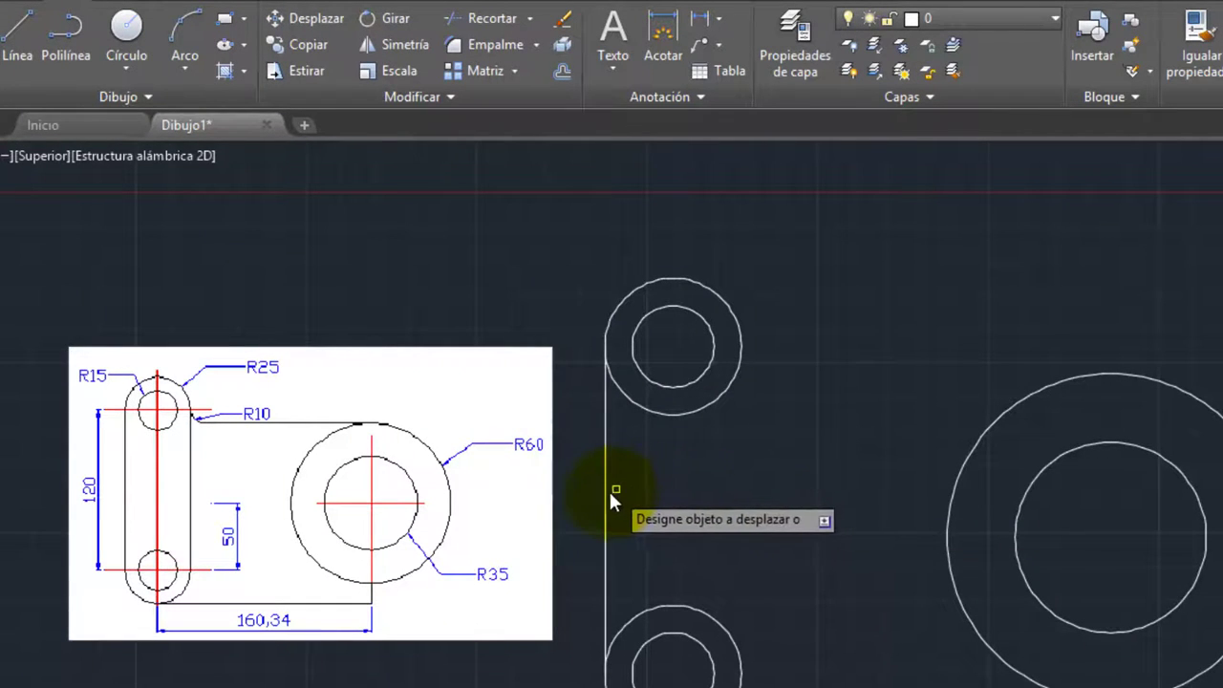
{"action": "left_click", "coordinate": [606, 493]}
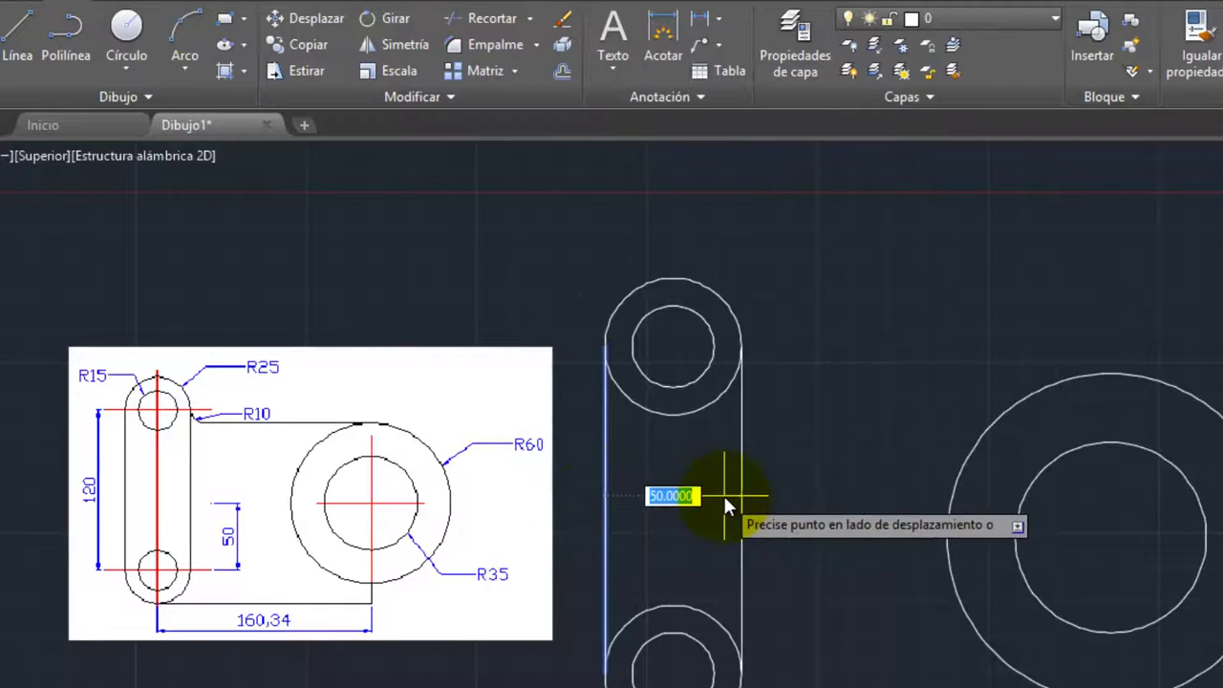
{"action": "left_click", "coordinate": [724, 493]}
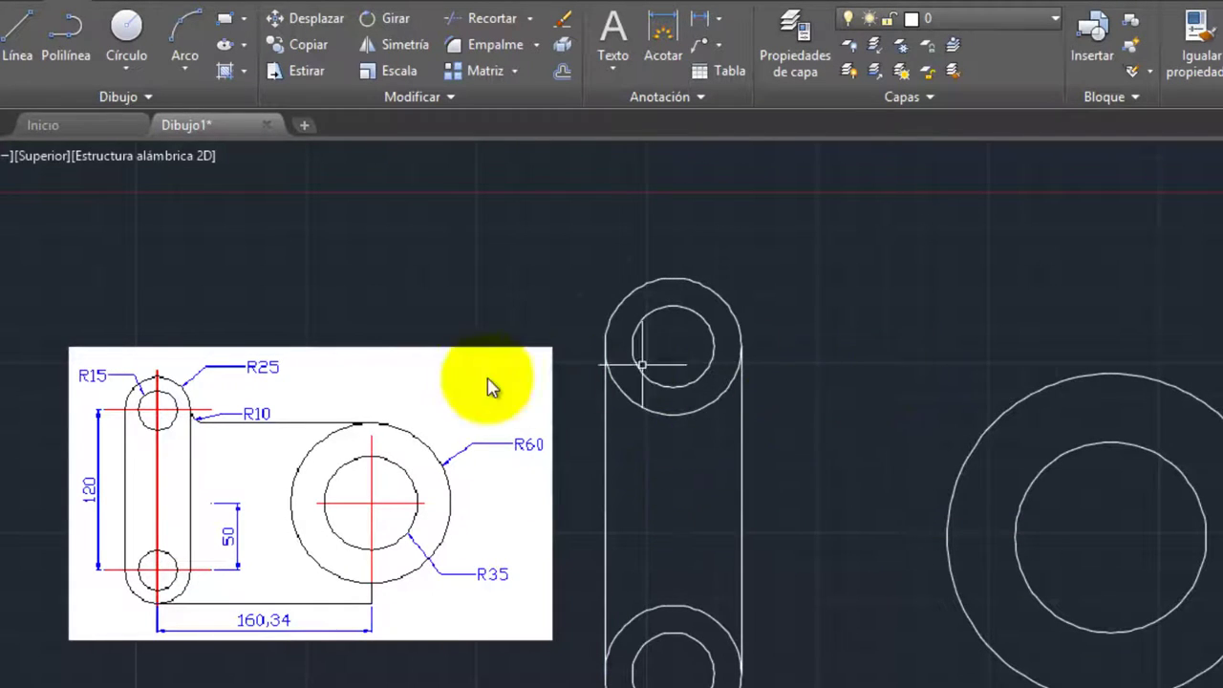
Draw a horizontal line leftward from the R60 circle's top quadrant toward the link
{"action": "left_click", "coordinate": [15, 38]}
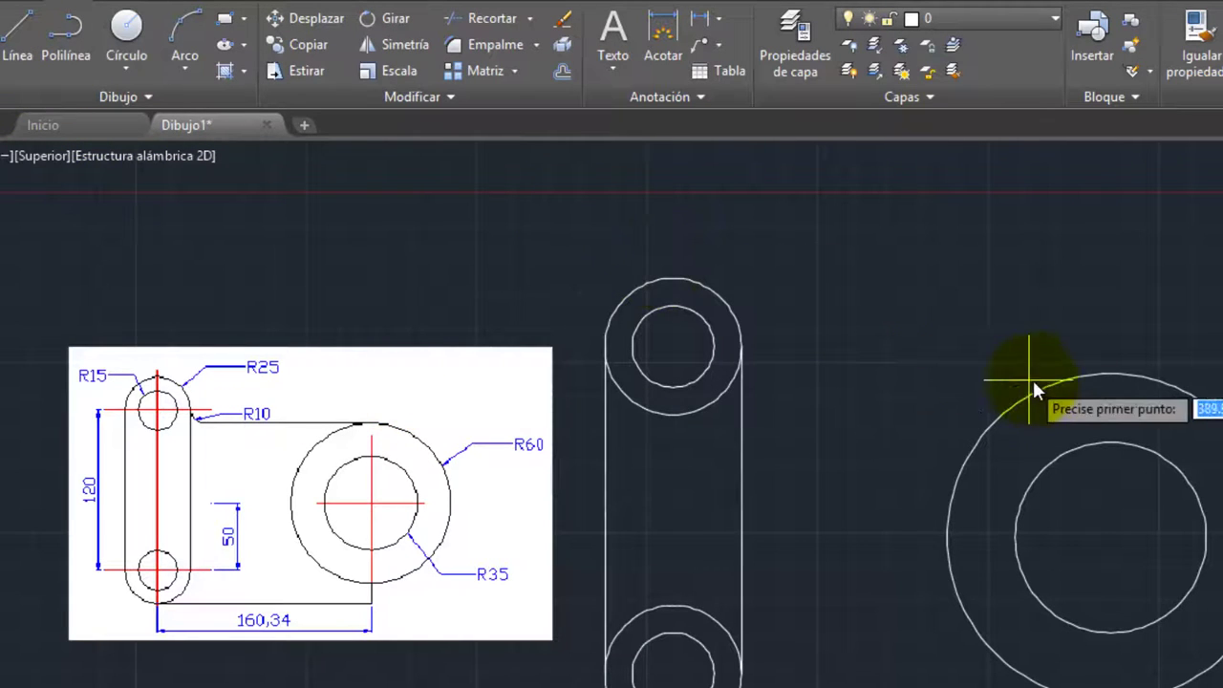
{"action": "left_click", "coordinate": [1115, 371]}
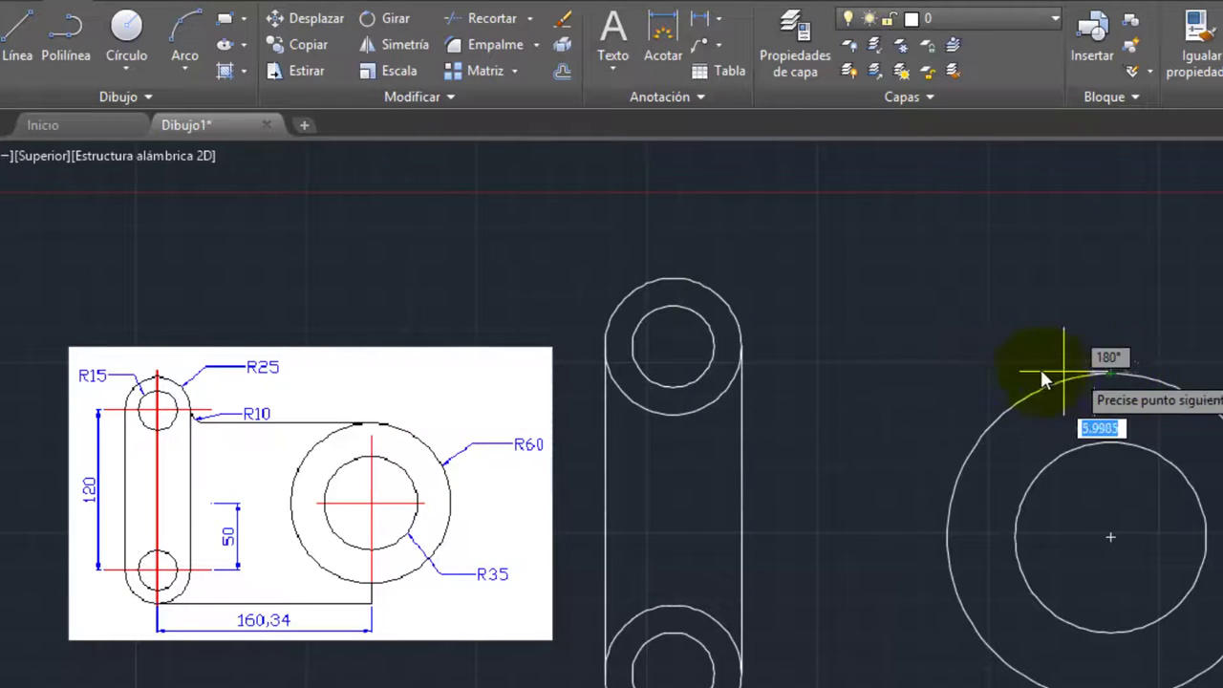
{"action": "left_click", "coordinate": [836, 371]}
{"action": "key", "text": "Return"}
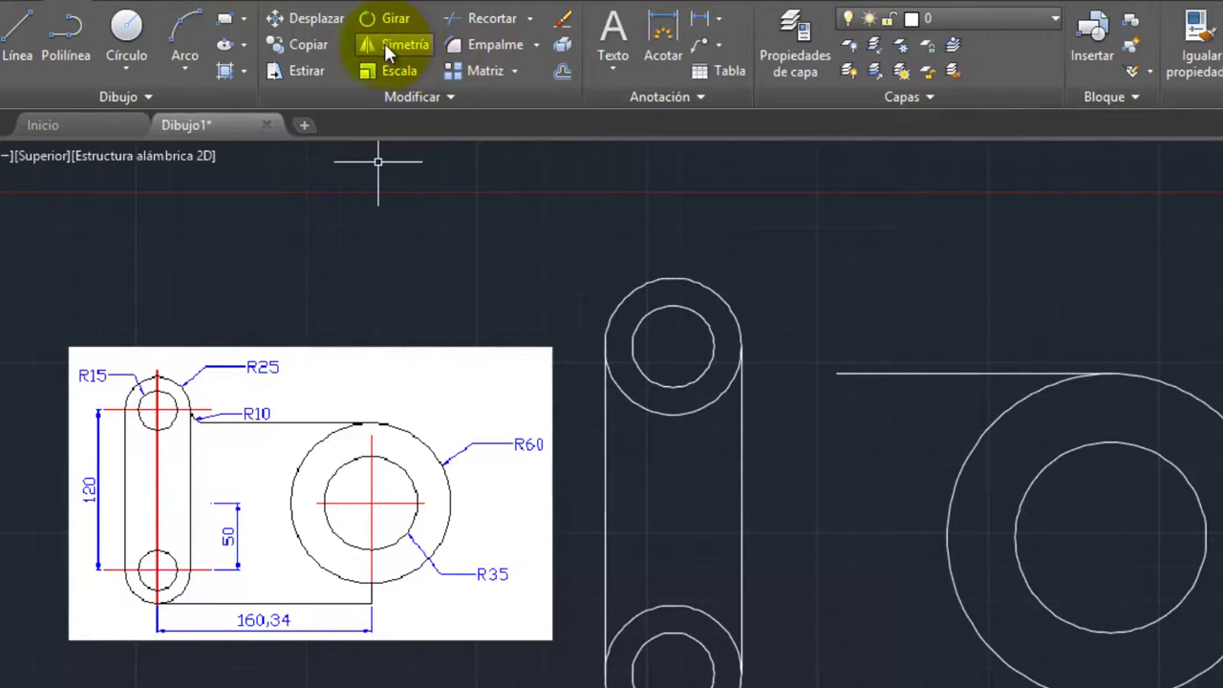
Fillet the top horizontal line to the upper outer link circle with radius 10
{"action": "left_click", "coordinate": [535, 44]}
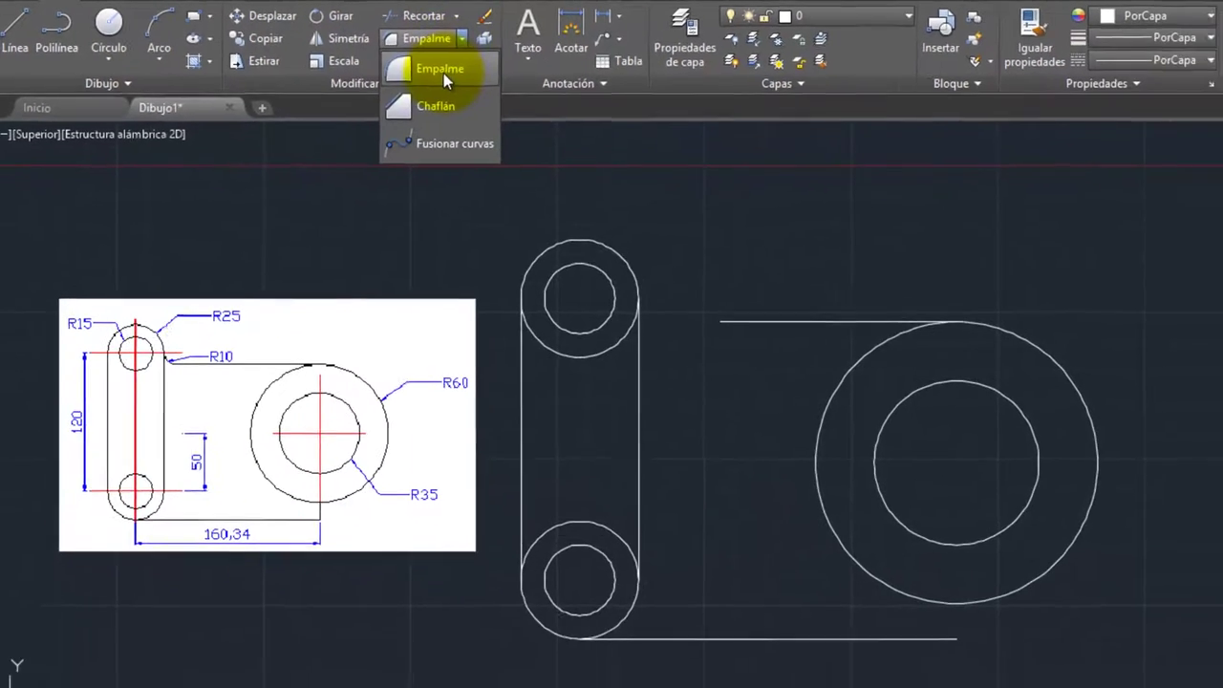
{"action": "left_click", "coordinate": [443, 73]}
{"action": "left_click", "coordinate": [908, 667]}
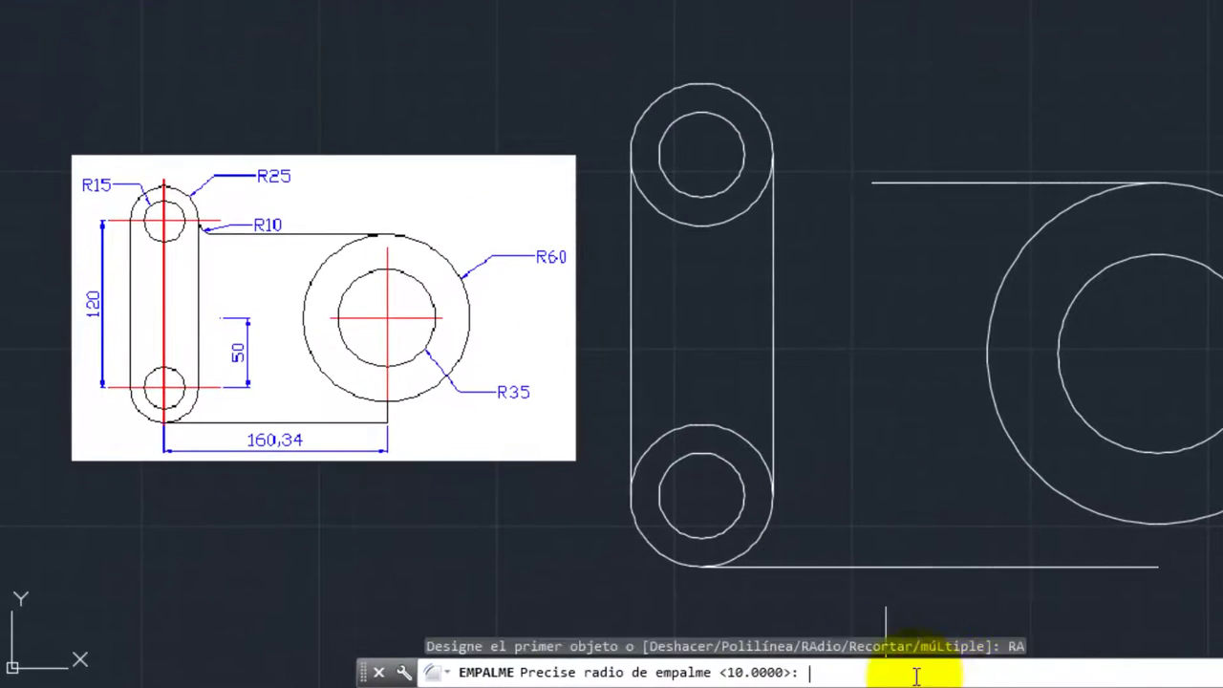
{"action": "type", "text": "10"}
{"action": "key", "text": "Return"}
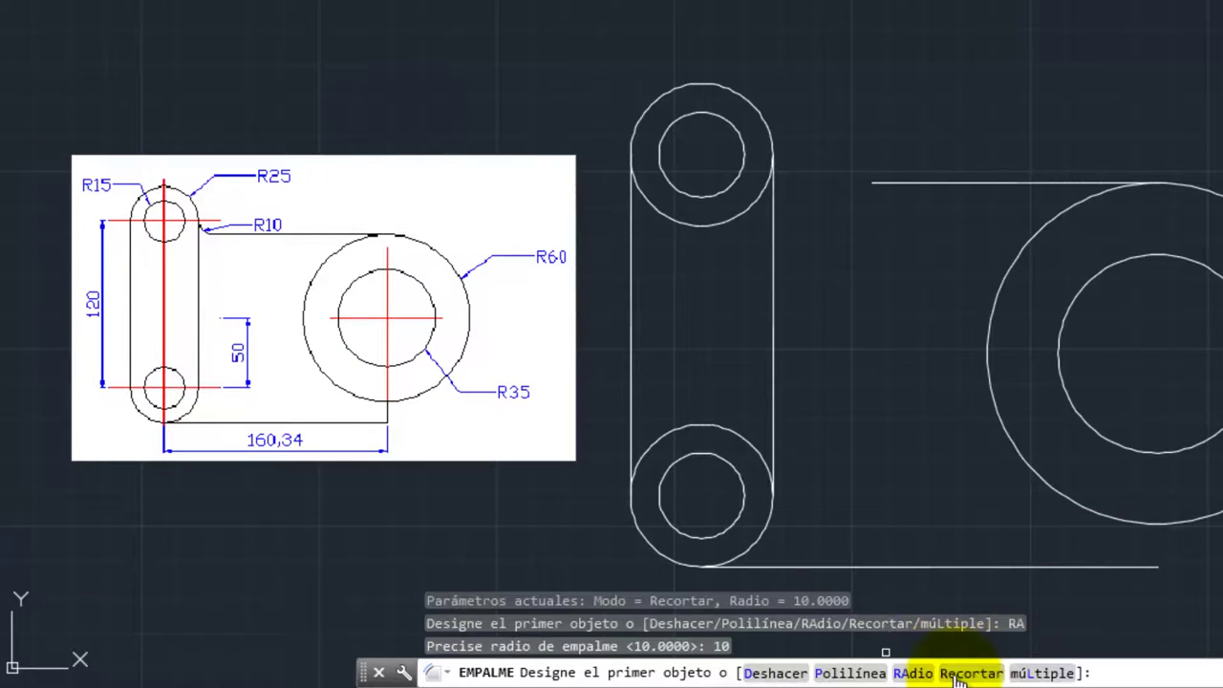
{"action": "left_click", "coordinate": [931, 183]}
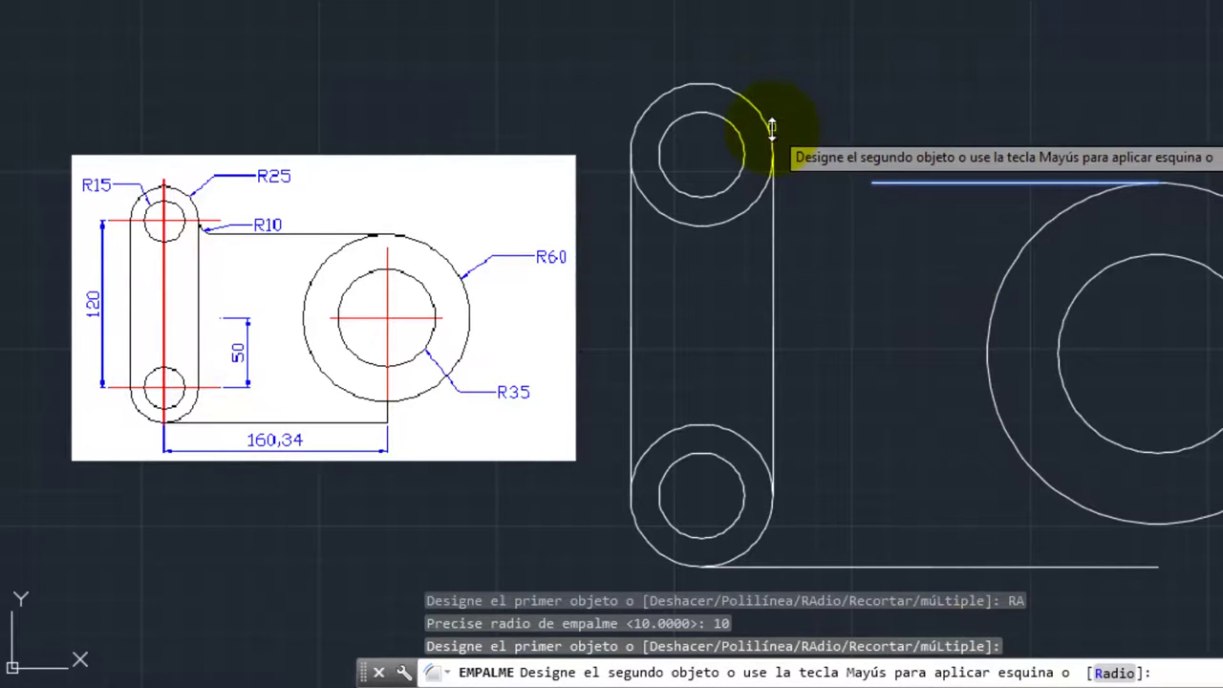
{"action": "left_click", "coordinate": [770, 127]}
{"action": "key", "text": "Return"}
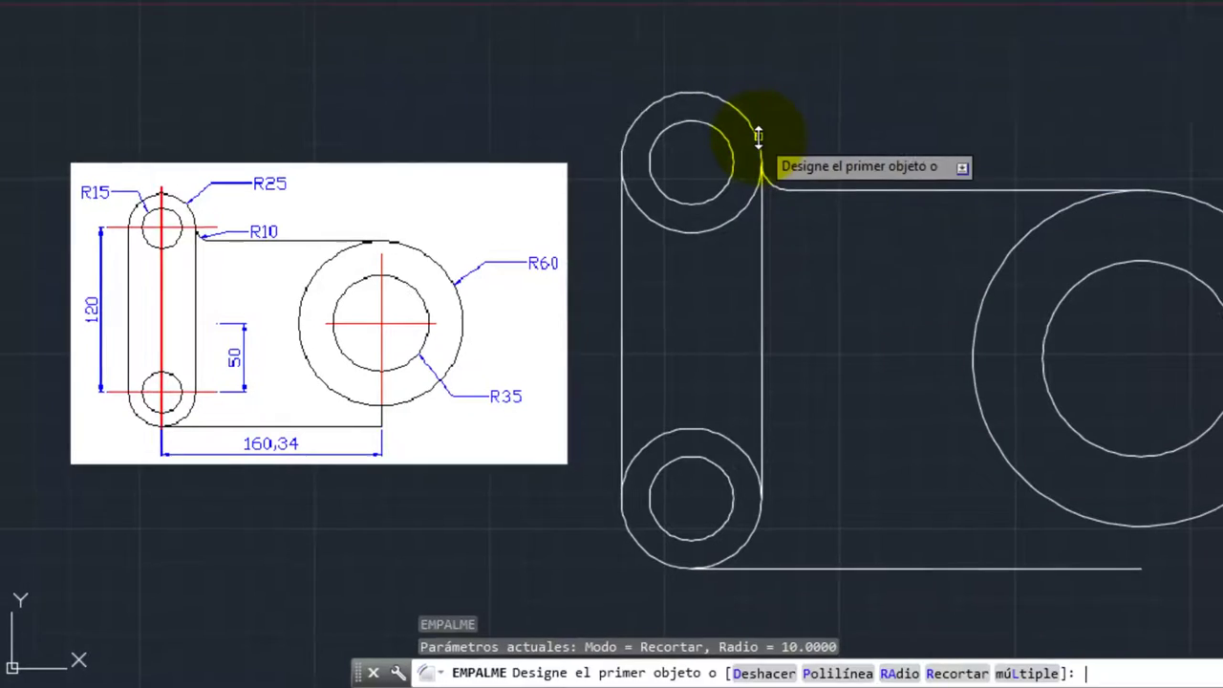
{"action": "key", "text": "Escape"}
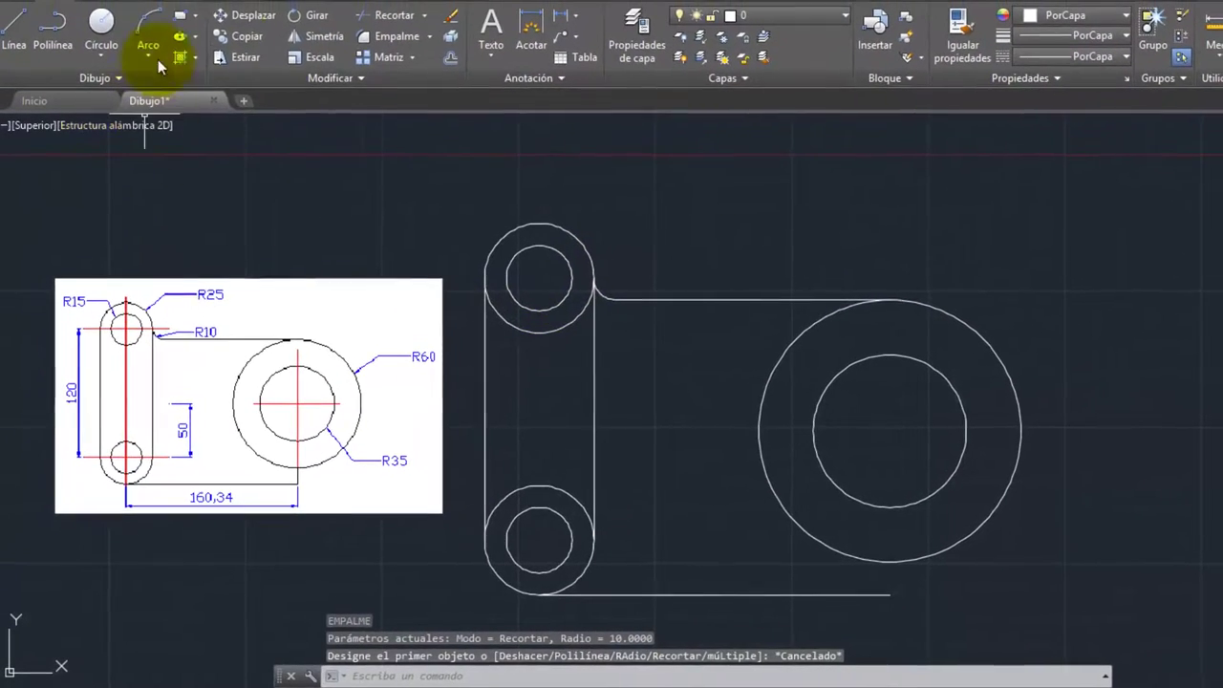
Trim the slot-side arcs of the top and bottom outer link circles, leaving rounded ends
{"action": "left_click", "coordinate": [382, 10]}
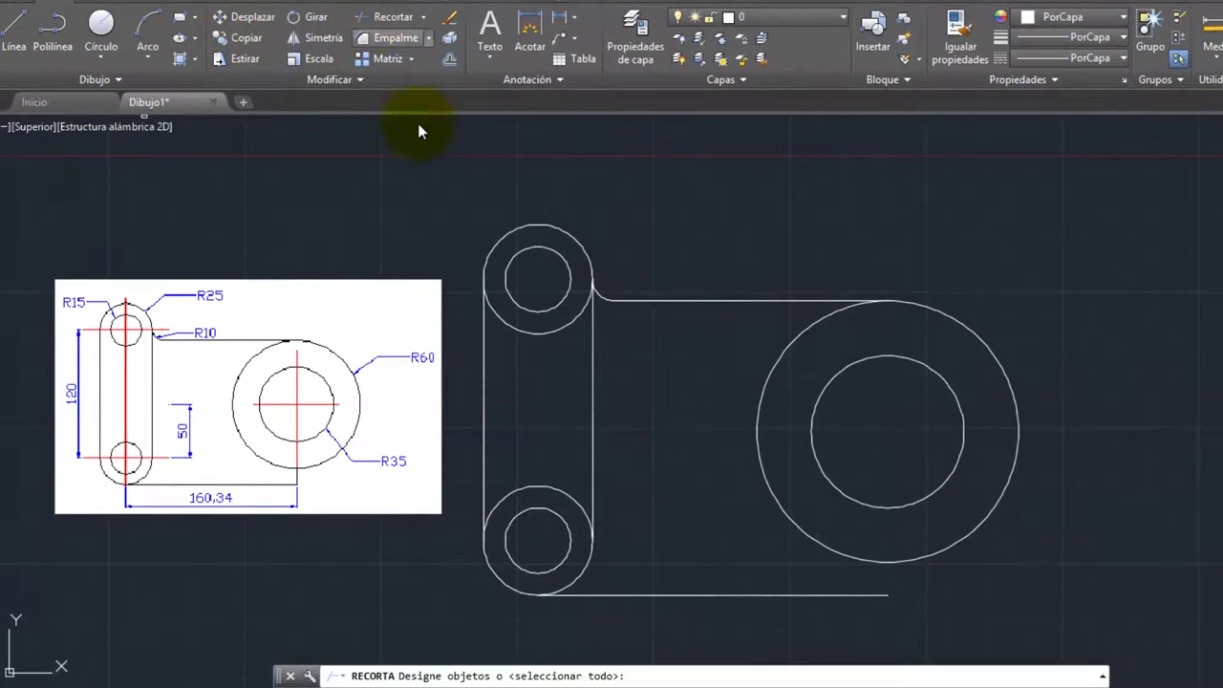
{"action": "left_click", "coordinate": [453, 210]}
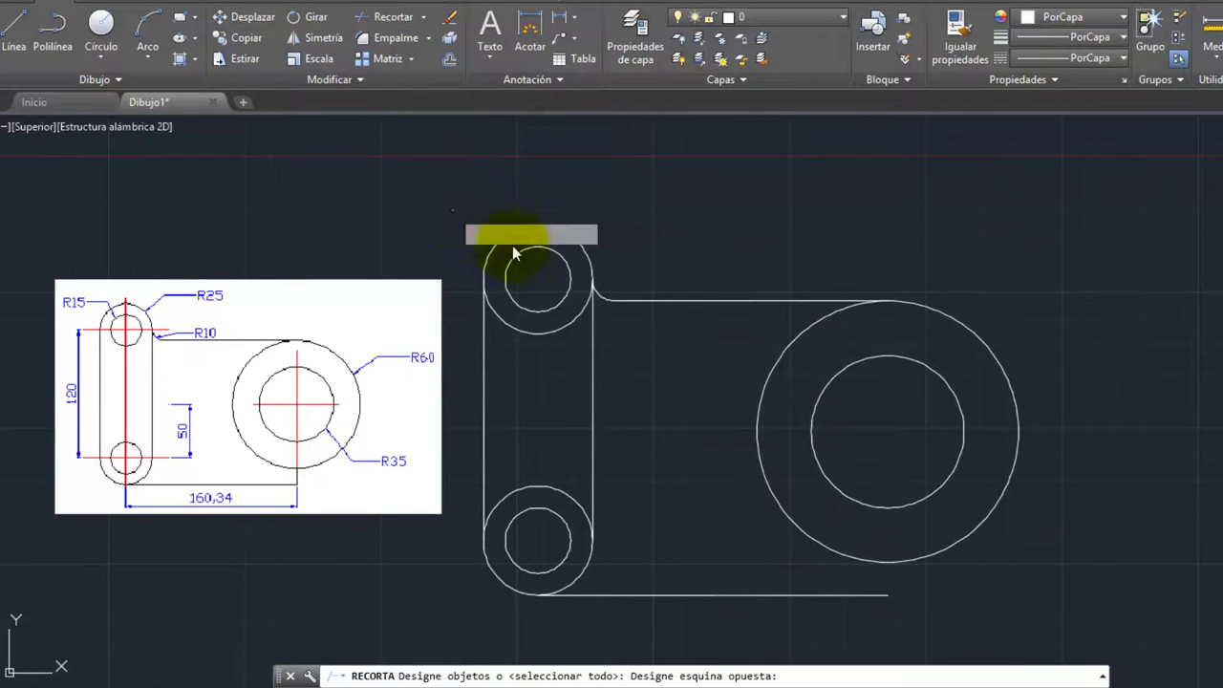
{"action": "left_click", "coordinate": [663, 618]}
{"action": "key", "text": "Return"}
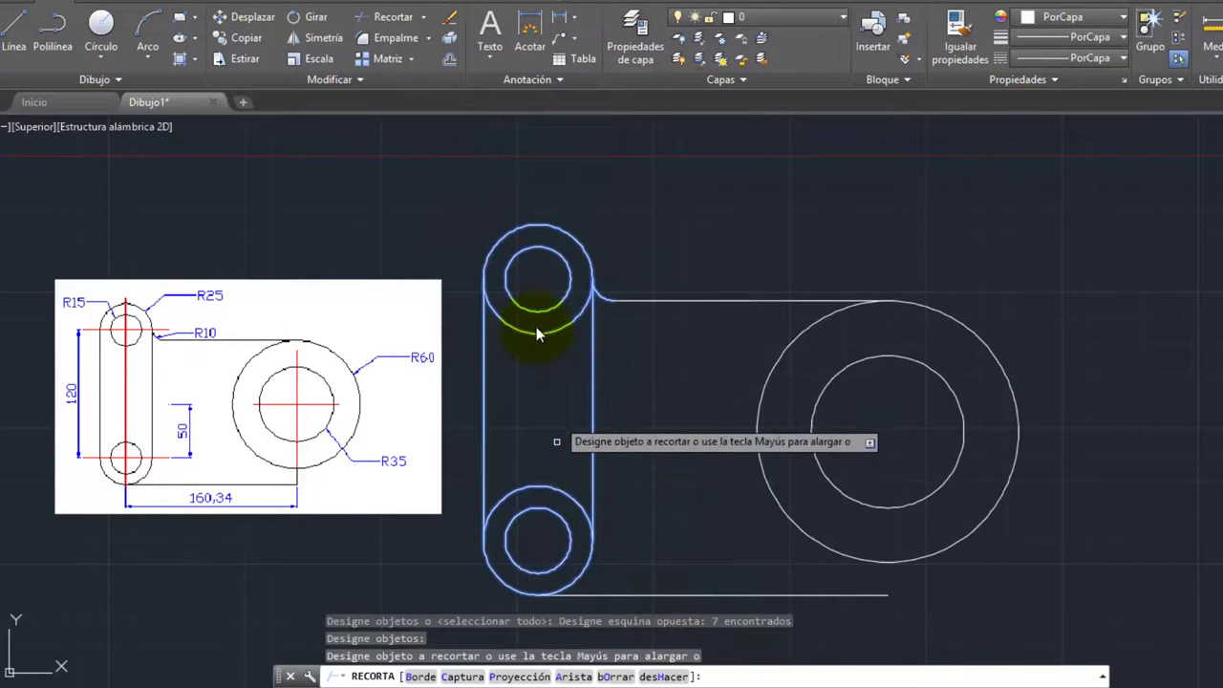
{"action": "left_click", "coordinate": [542, 332]}
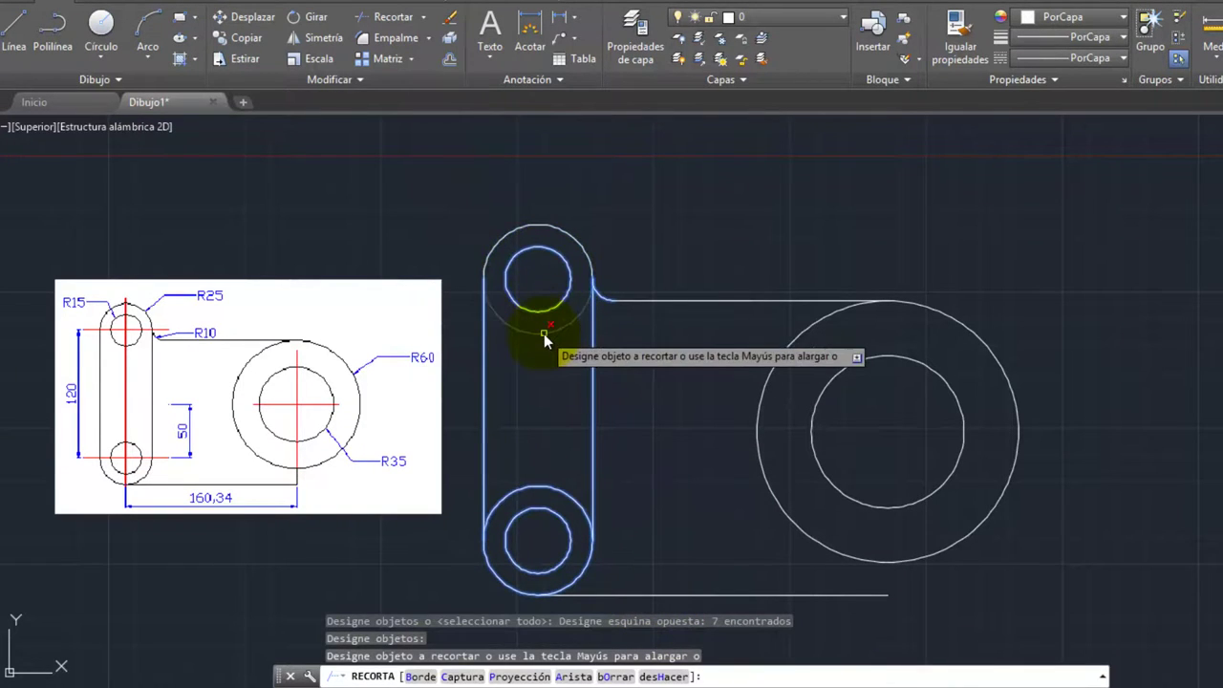
{"action": "left_click", "coordinate": [559, 491]}
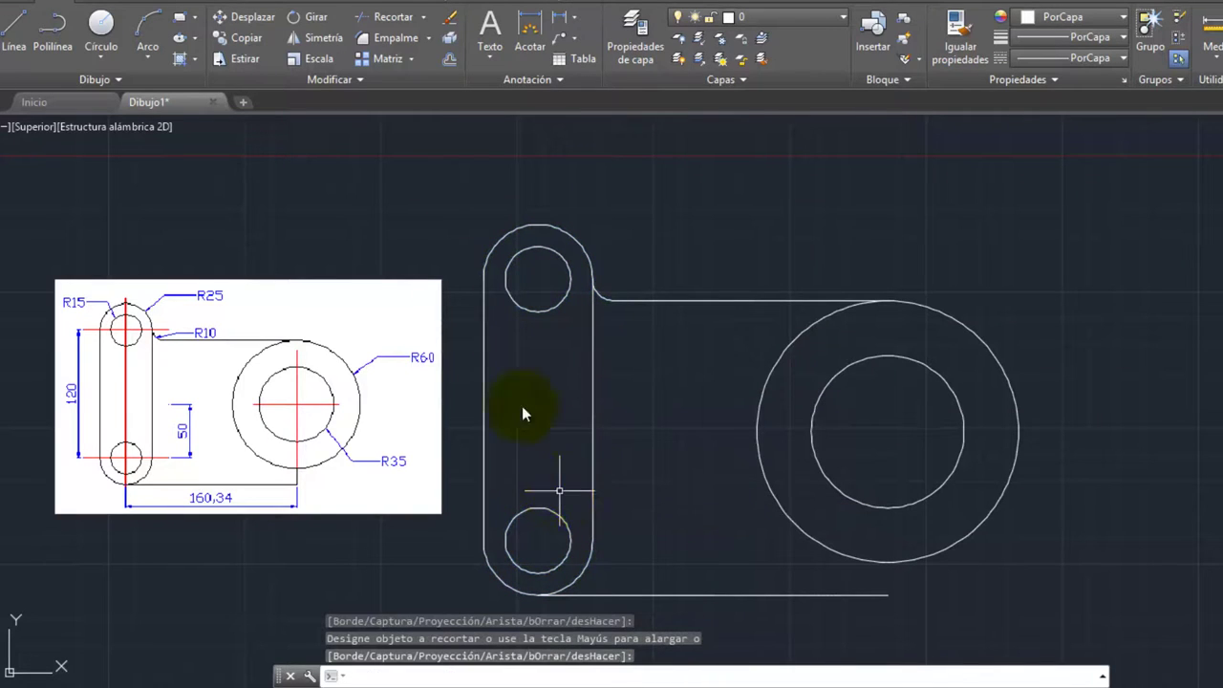
{"action": "key", "text": "Return"}
Draw a vertical line from the base line's right endpoint to the R60 circle's bottom quadrant
{"action": "left_click", "coordinate": [21, 30]}
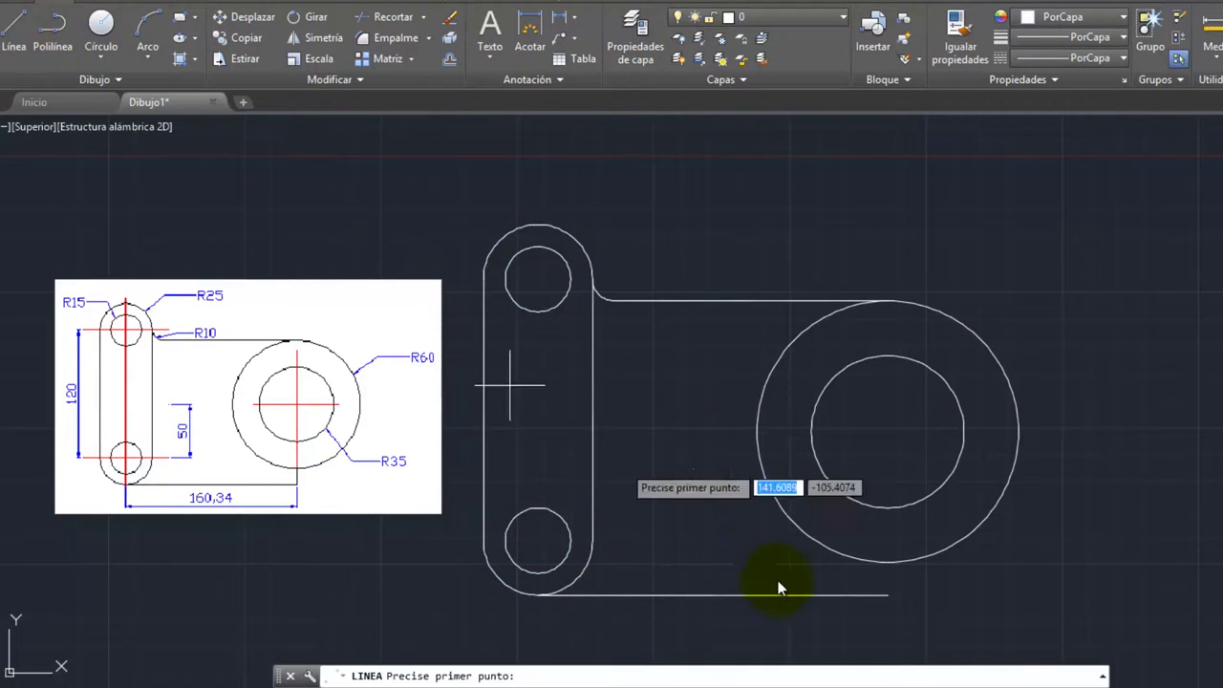
{"action": "left_click", "coordinate": [884, 598]}
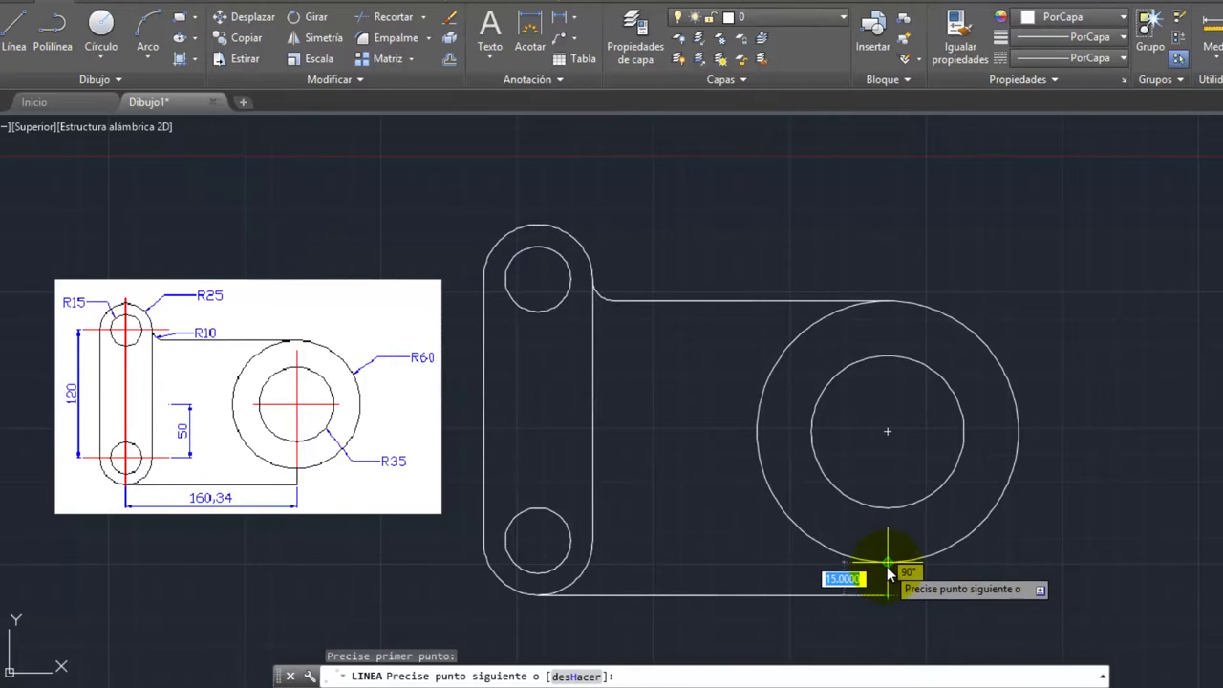
{"action": "left_click", "coordinate": [887, 567]}
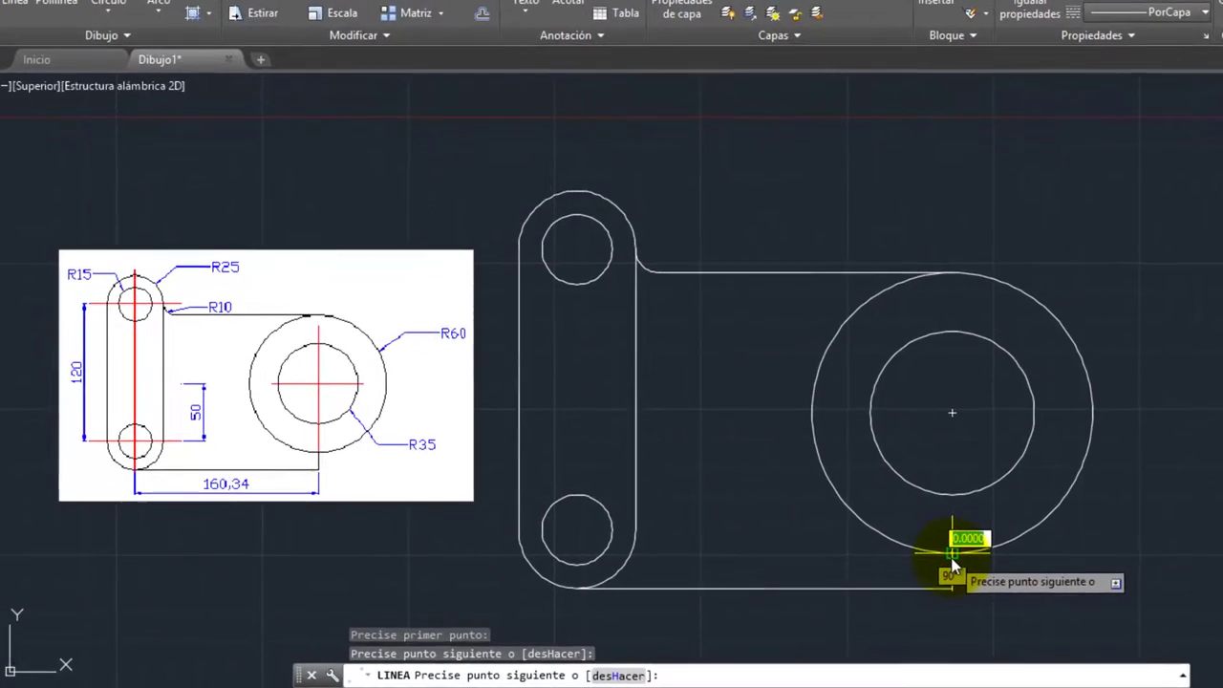
{"action": "key", "text": "Escape"}
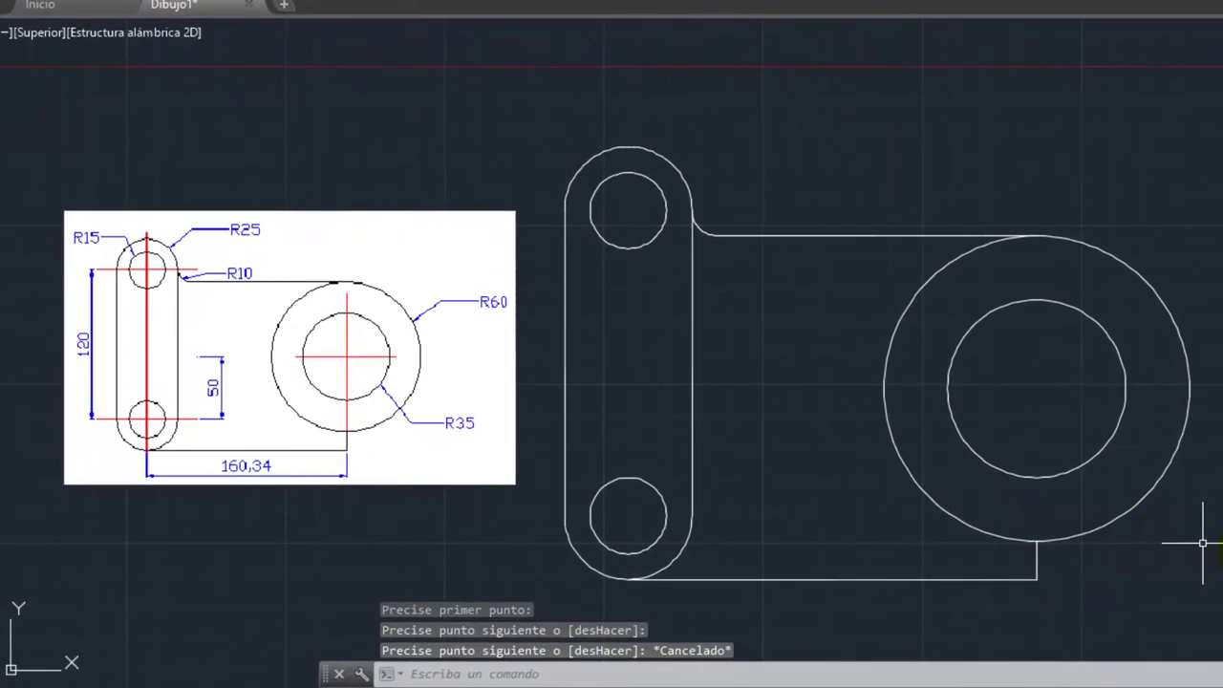